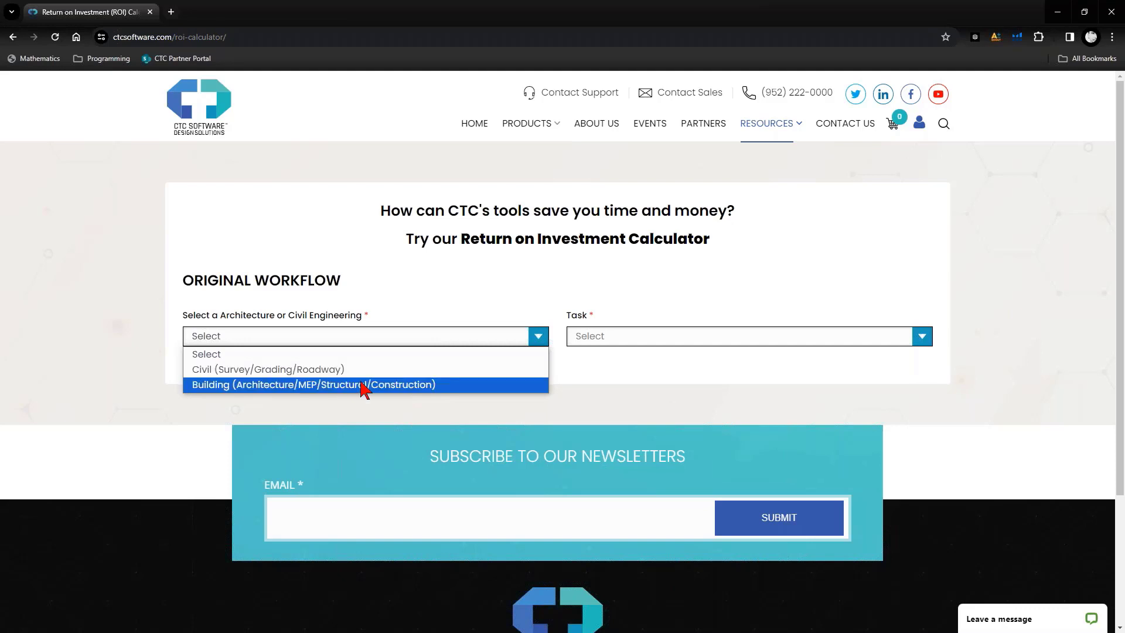
Set the original workflow to Building (Architecture/MEP/Structural/Construction) with the task Project Cleanup (Views).
click(265, 385)
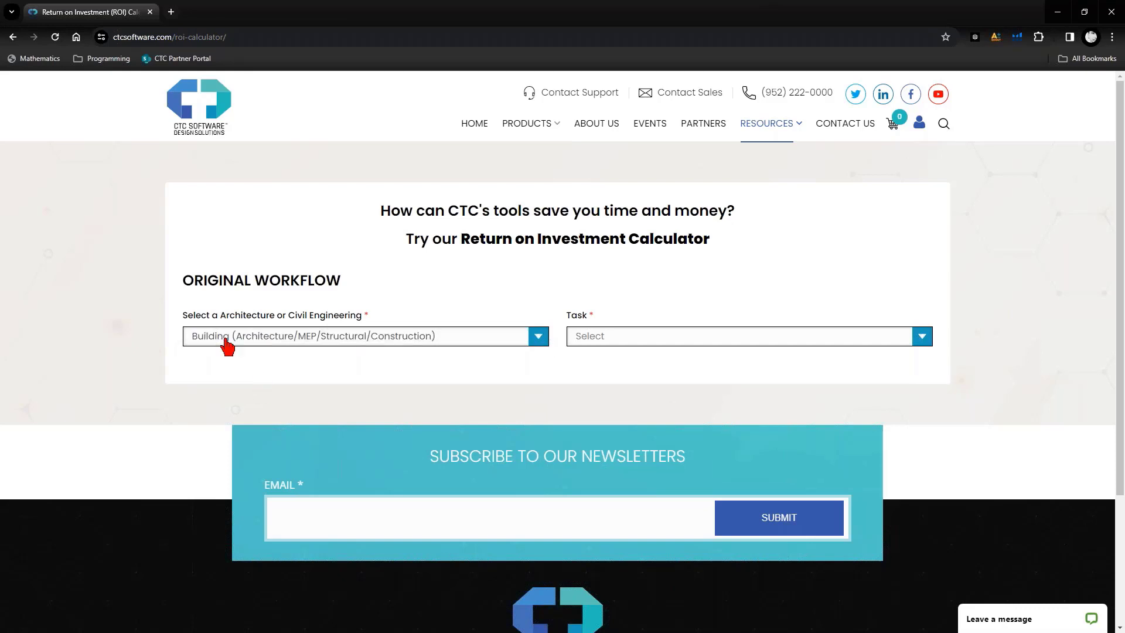
click(601, 346)
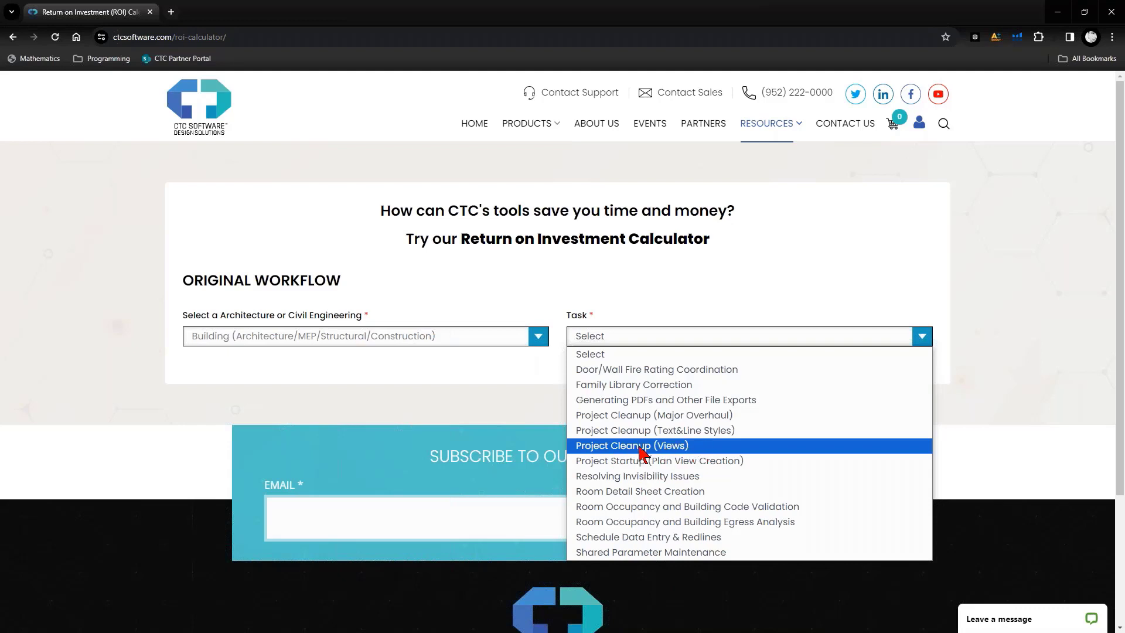
click(698, 451)
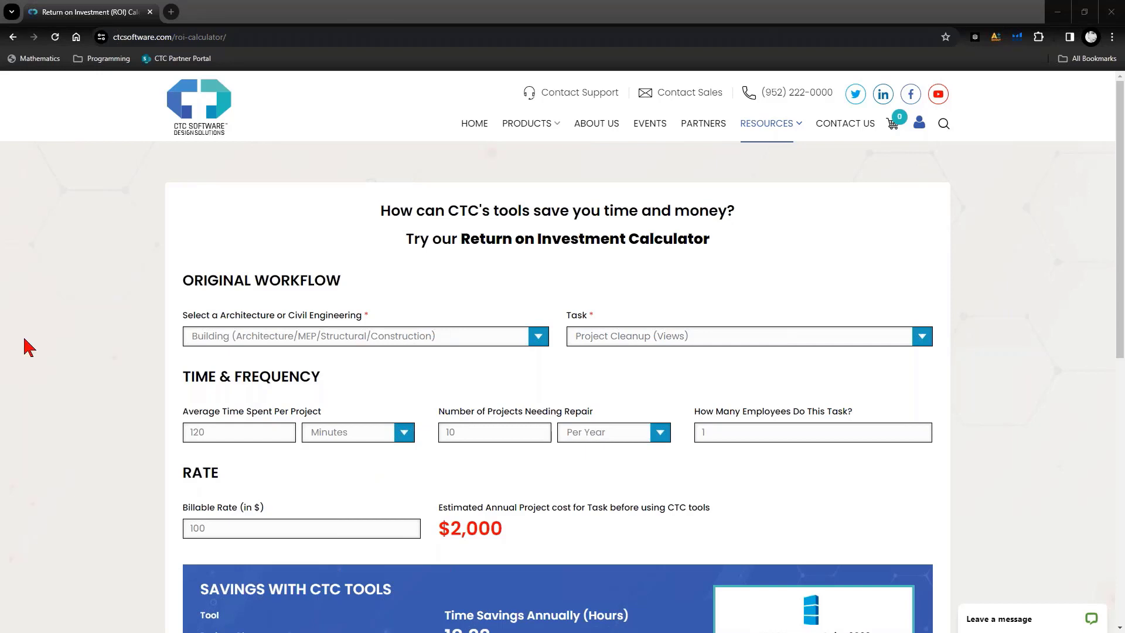
Set the average time spent per project to 2 hours.
click(368, 434)
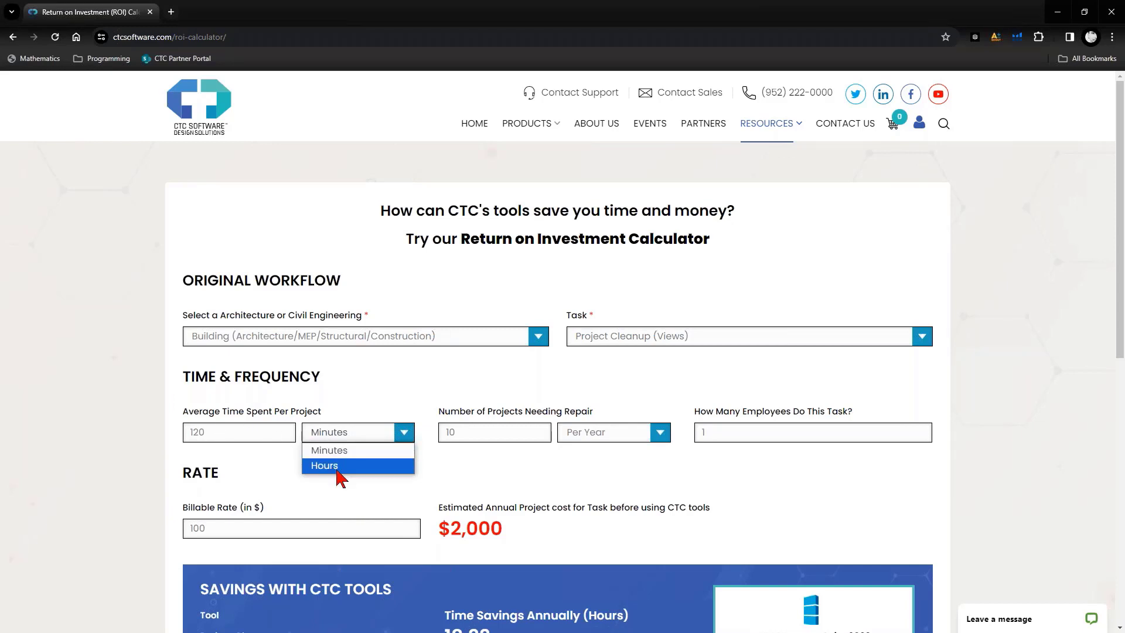
click(338, 466)
drag(206, 432, 141, 450)
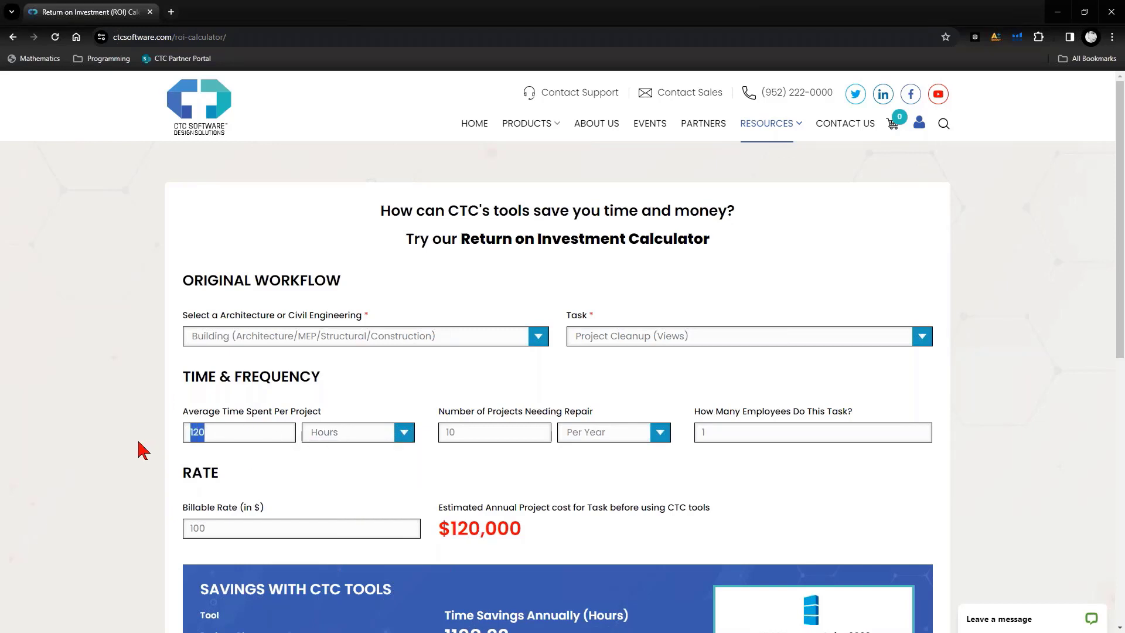
text(2)
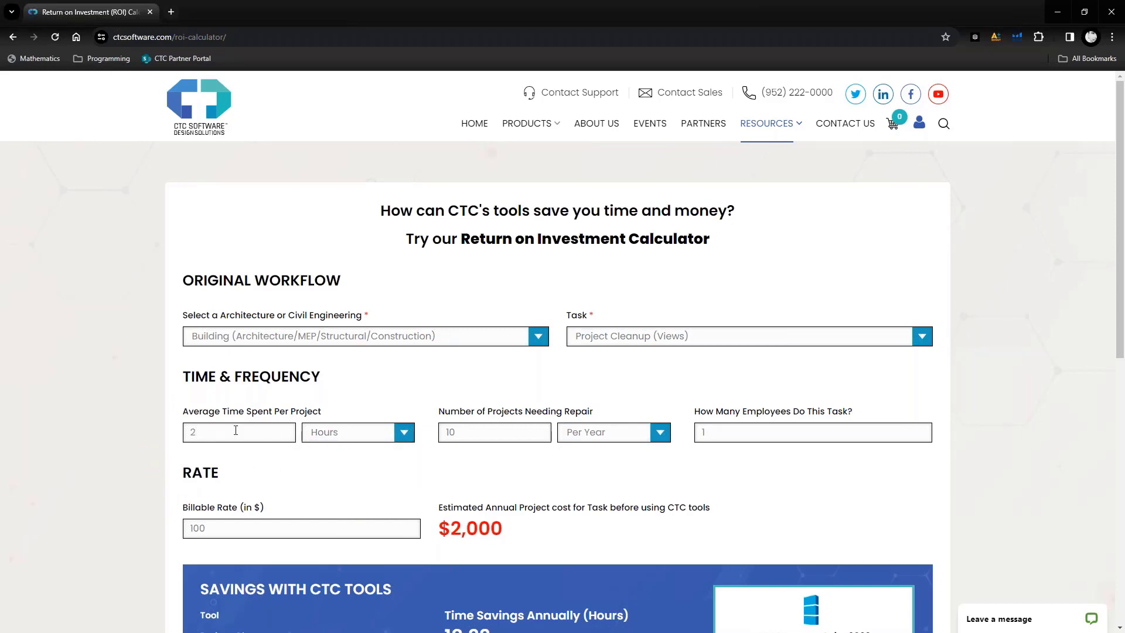
click(343, 438)
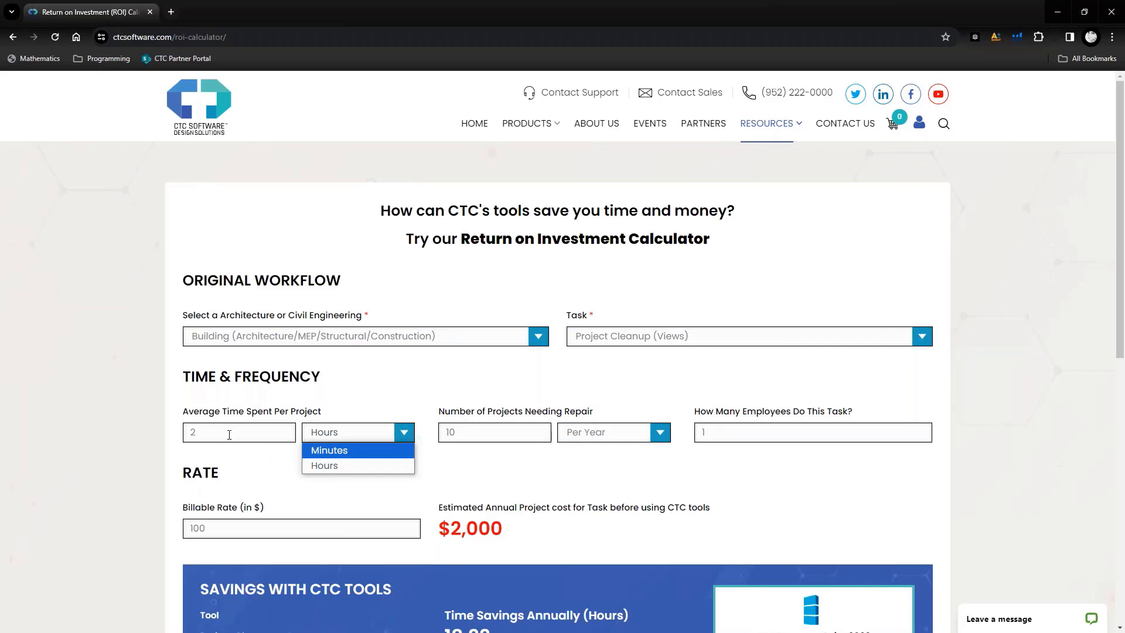
click(242, 483)
Set the number of projects needing repair to 4 per month.
click(483, 432)
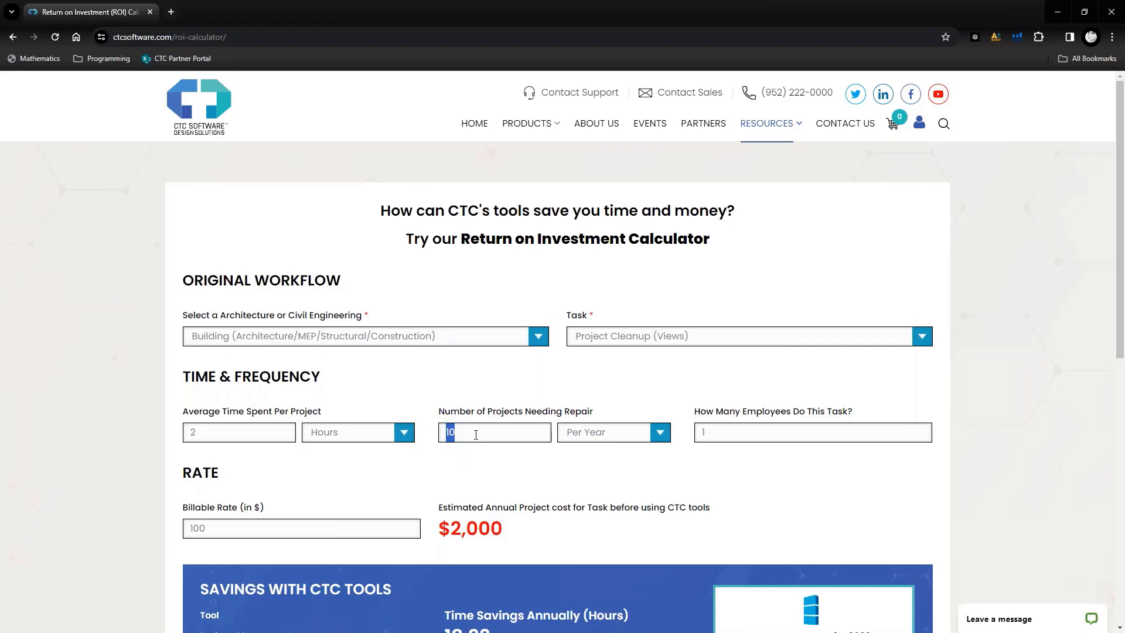
click(448, 433)
click(467, 456)
double_click(446, 432)
click(609, 438)
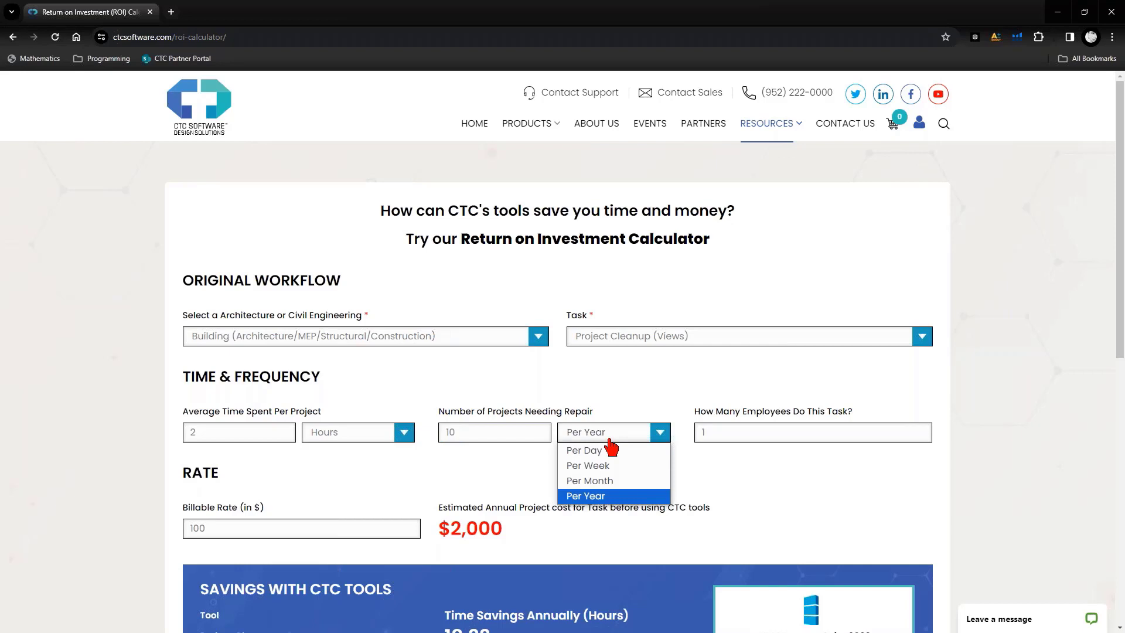
click(590, 481)
double_click(448, 432)
text(4)
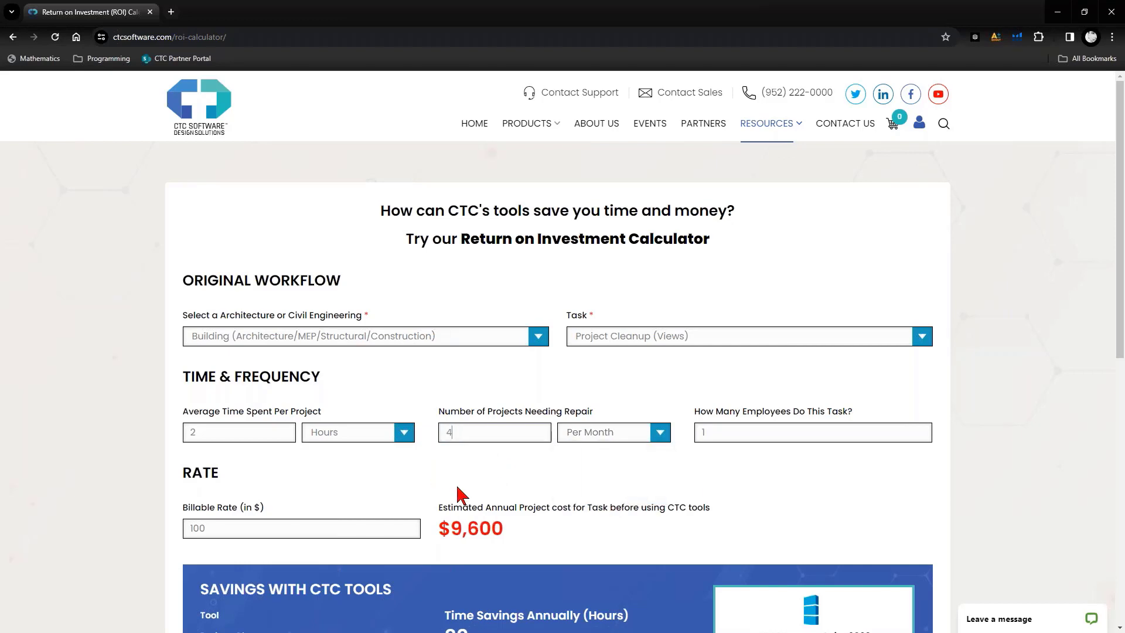
Set the number of employees doing this task to 2.
click(725, 435)
text(2)
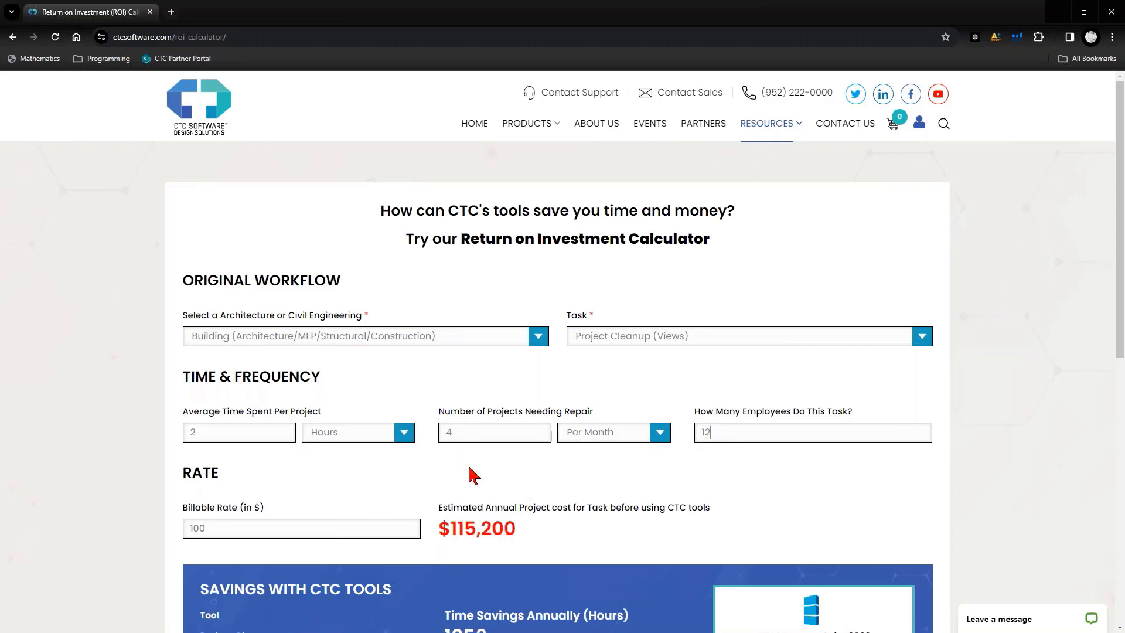
key(BackSpace)
key(BackSpace)
text(2)
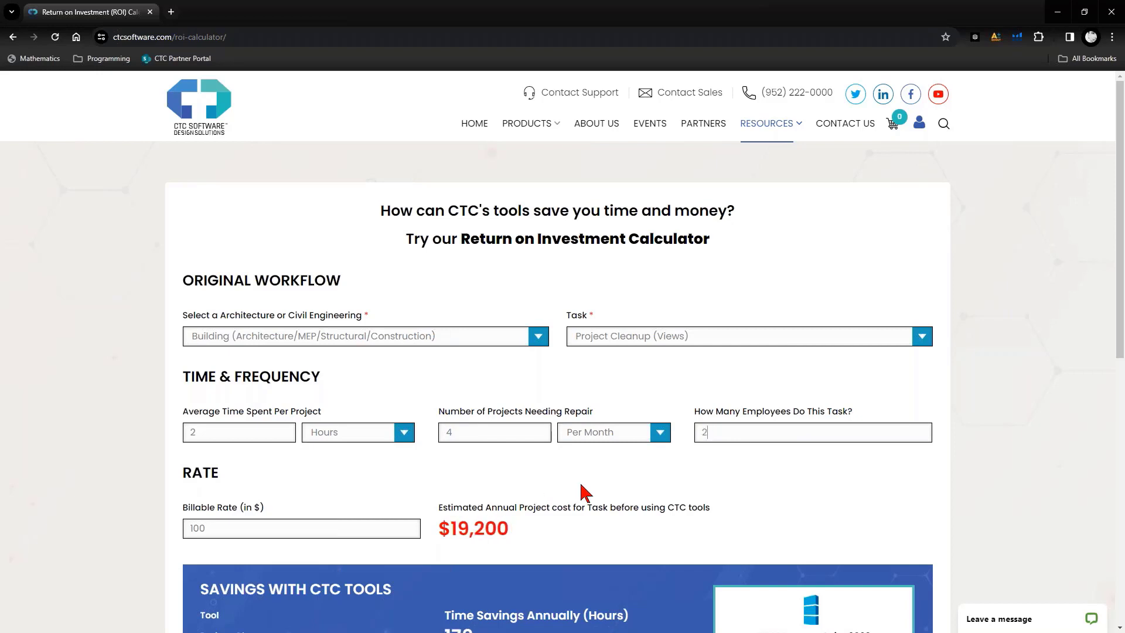
key(ctrl+a)
Set the billable rate to $28.
click(223, 530)
key(ctrl+a)
text(28)
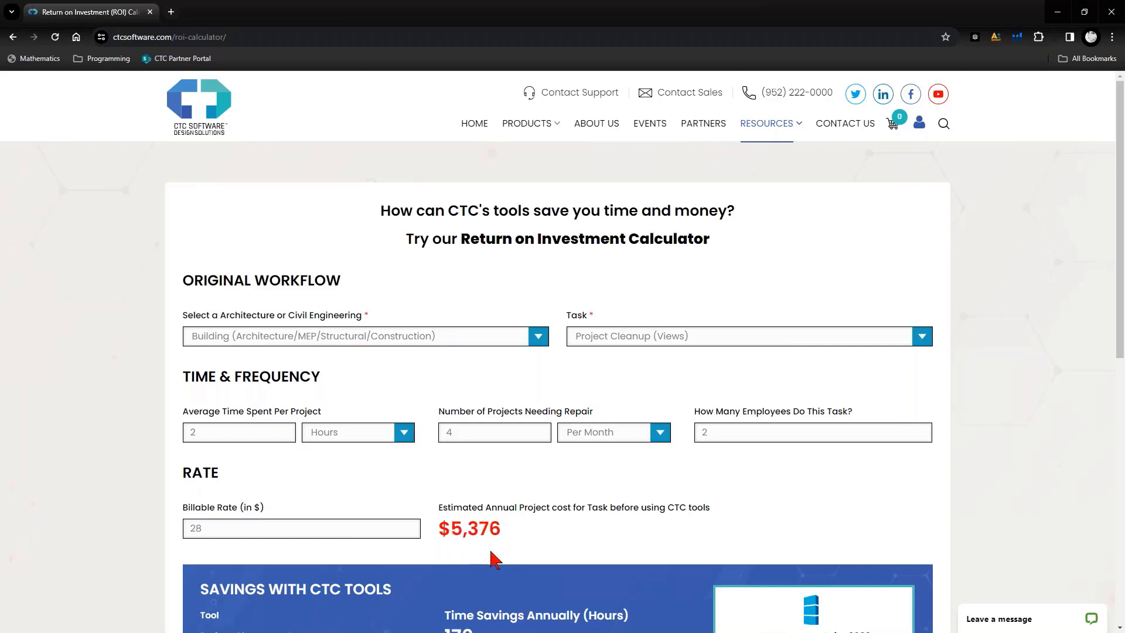
Set the billable rate to $150.
drag(218, 530, 151, 539)
text(150)
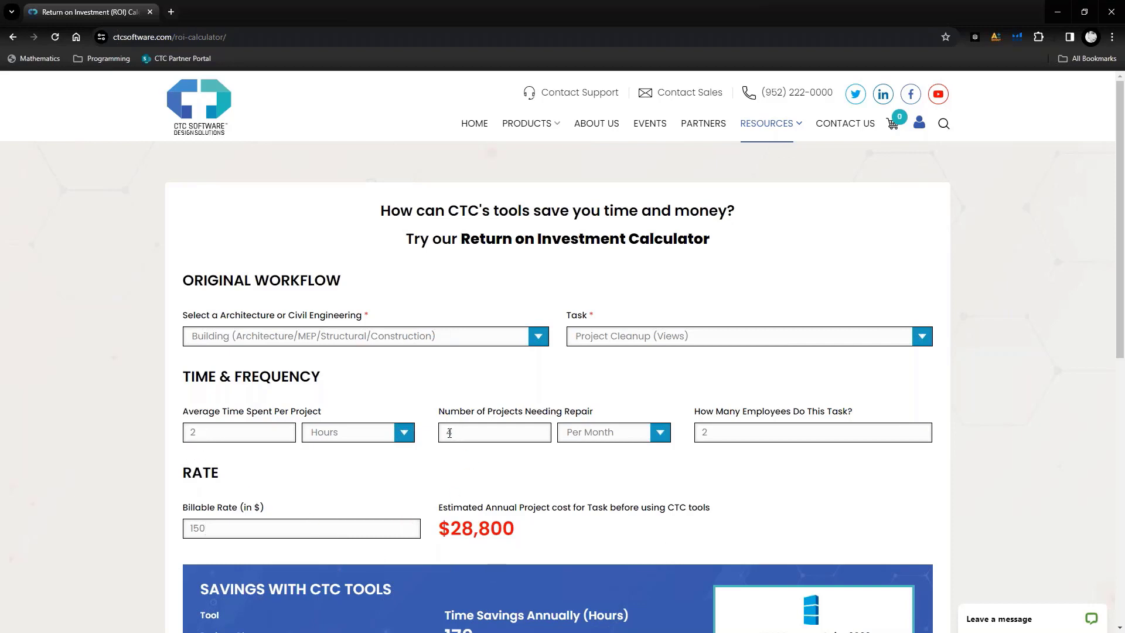
double_click(709, 432)
click(741, 544)
Examine CTC's time estimate and the annual time and cost savings for the Project Cleaner tool.
scroll(601, 573, down, 2)
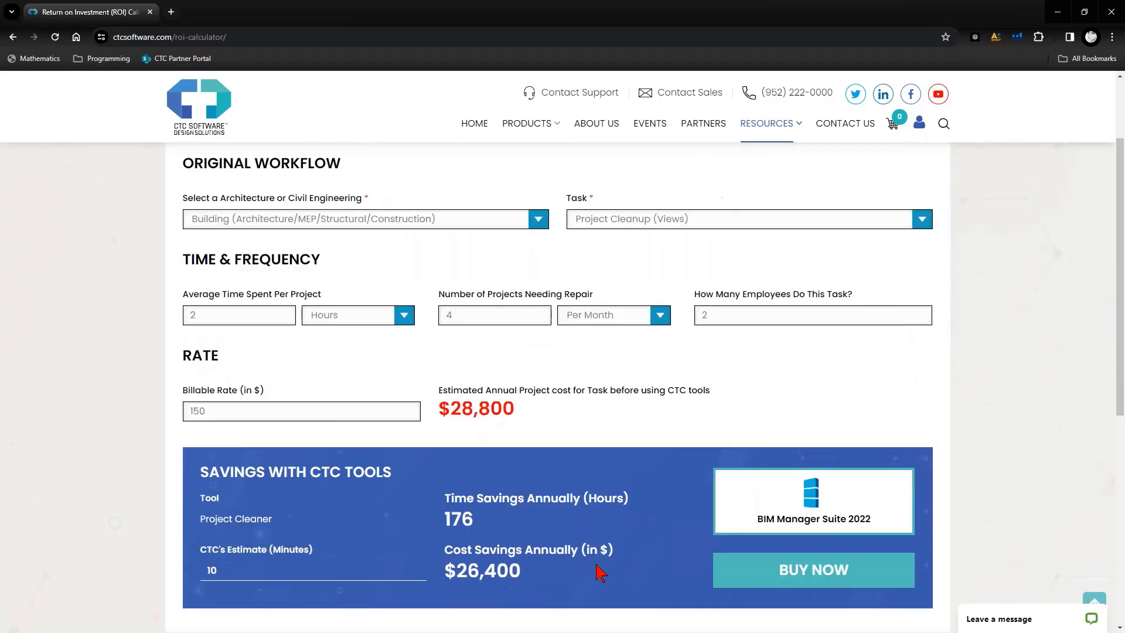
click(203, 574)
drag(240, 570, 195, 582)
click(240, 576)
click(474, 514)
Set the number of employees doing this task to 1 and check the savings section's time estimate.
click(742, 316)
key(BackSpace)
text(1)
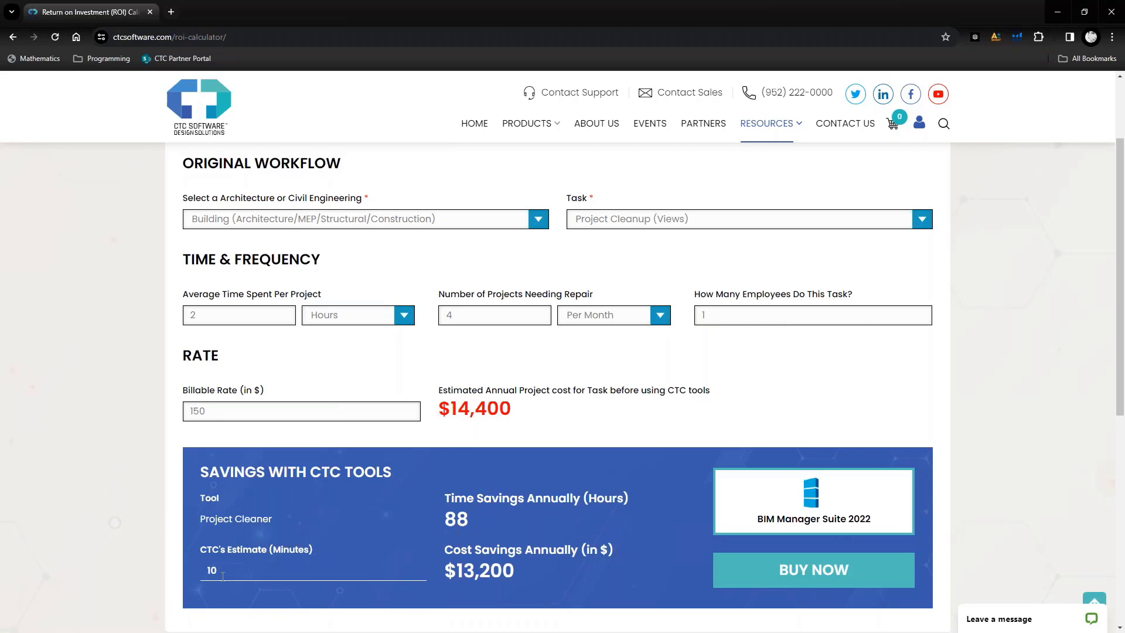
drag(224, 577, 202, 573)
key(shift+Tab)
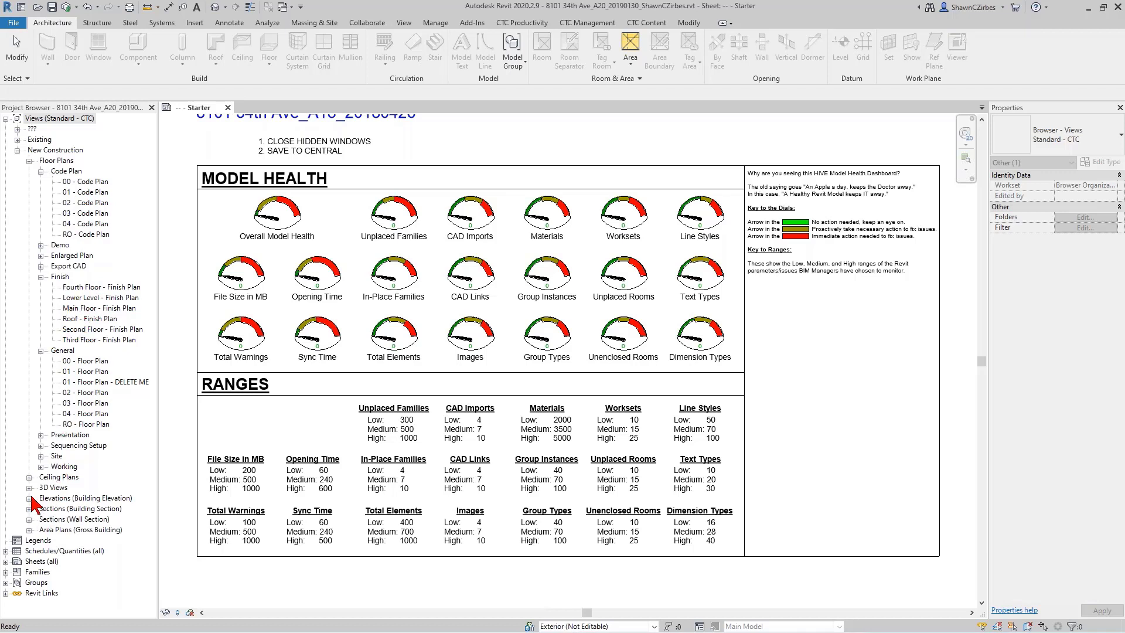
In Revit, expand the General ceiling plans and the Working floor plans under New Construction in the view tree.
click(29, 477)
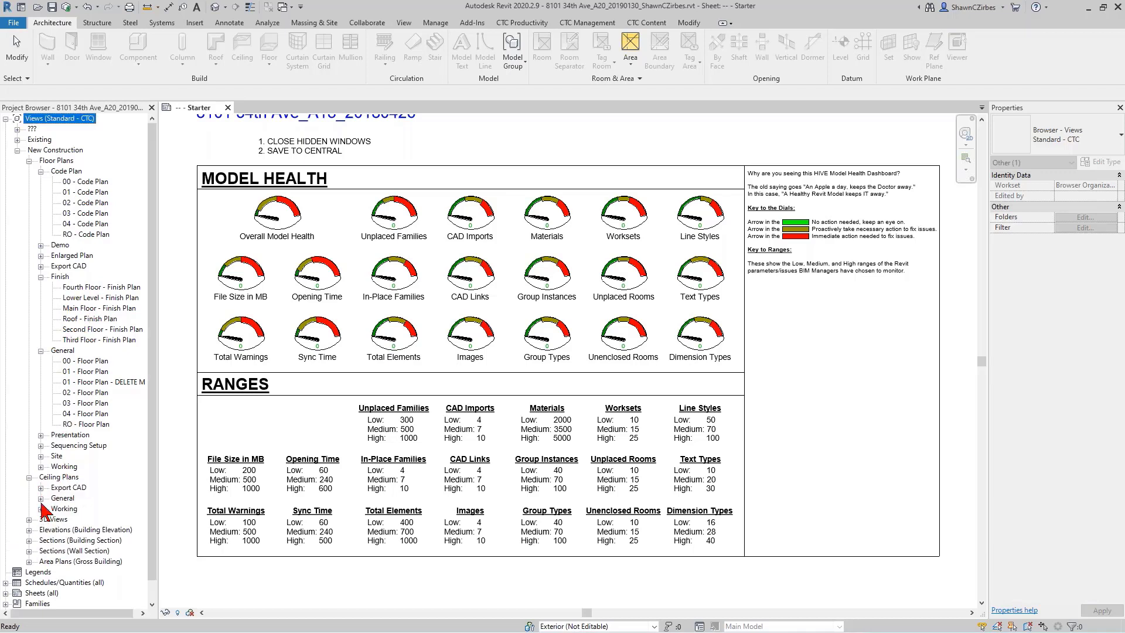
click(41, 497)
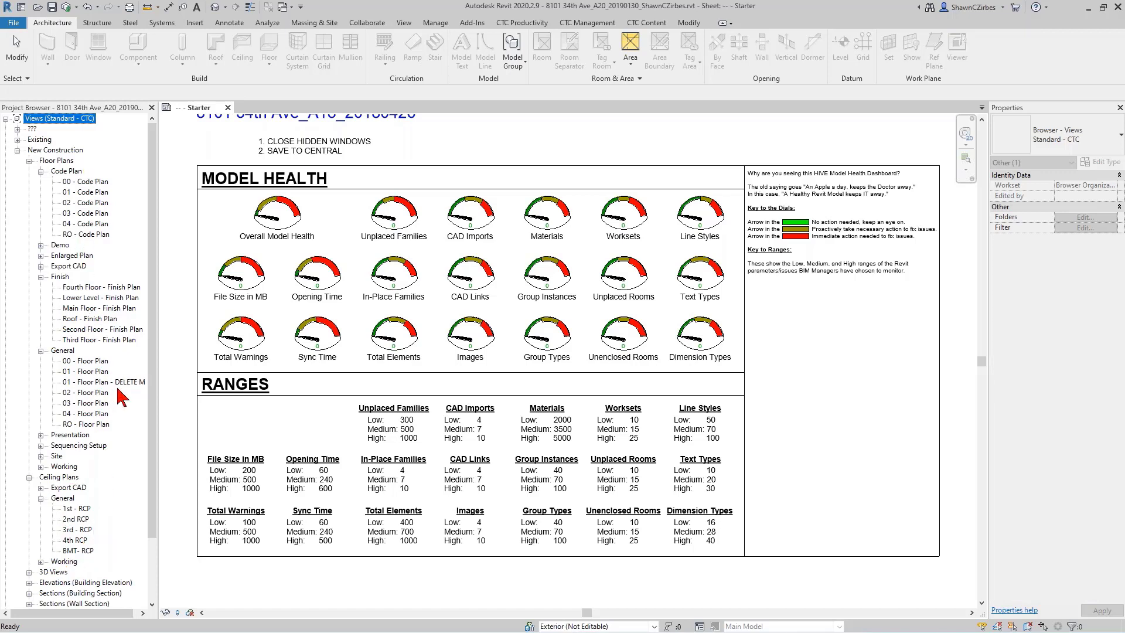
click(40, 467)
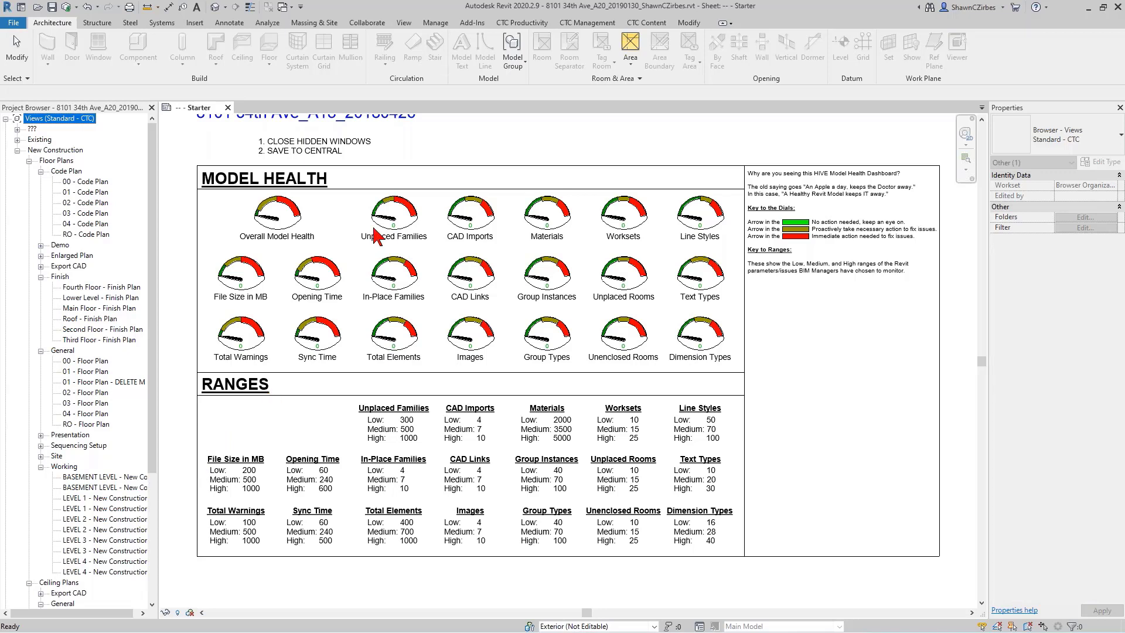
Open Project Cleaner and accept its options with views organized by On Sheets or Used/Type.
click(589, 25)
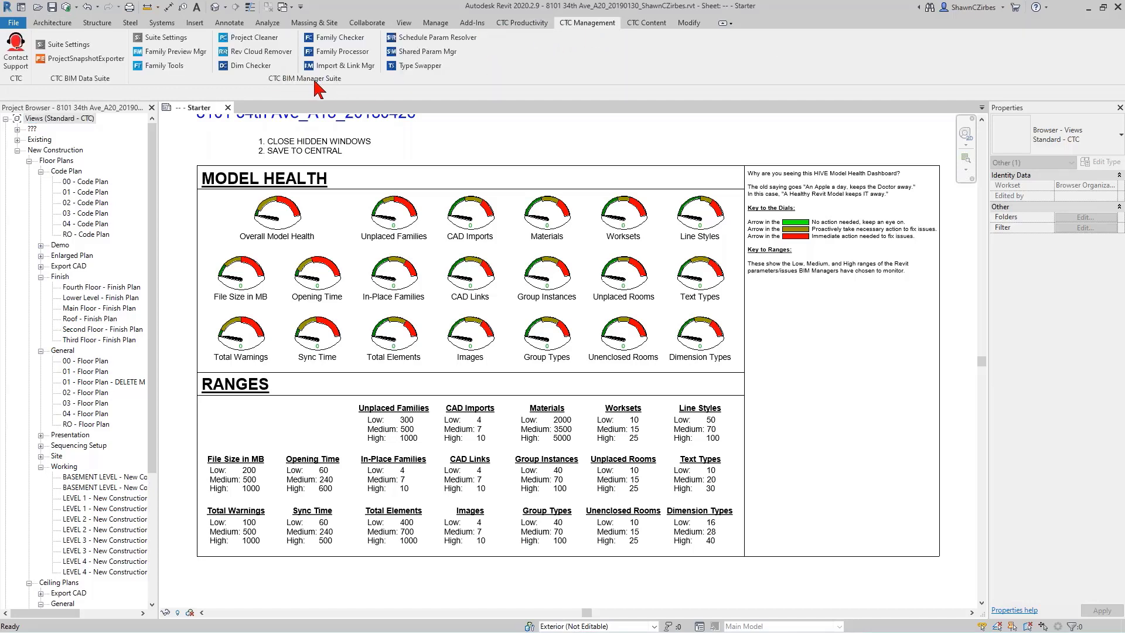
click(256, 39)
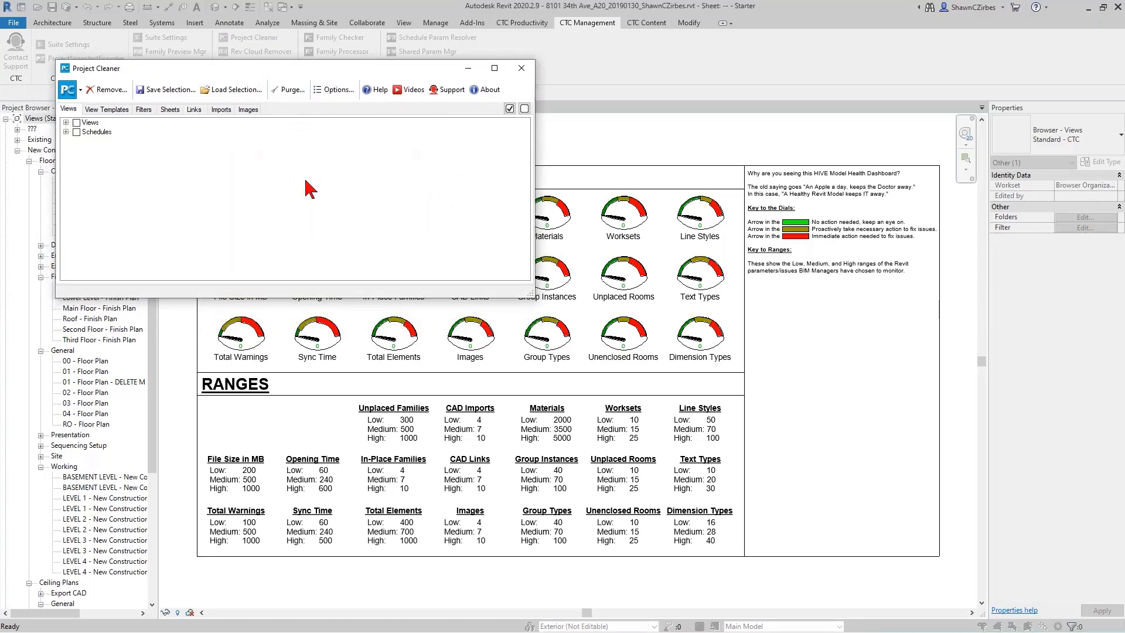
click(333, 91)
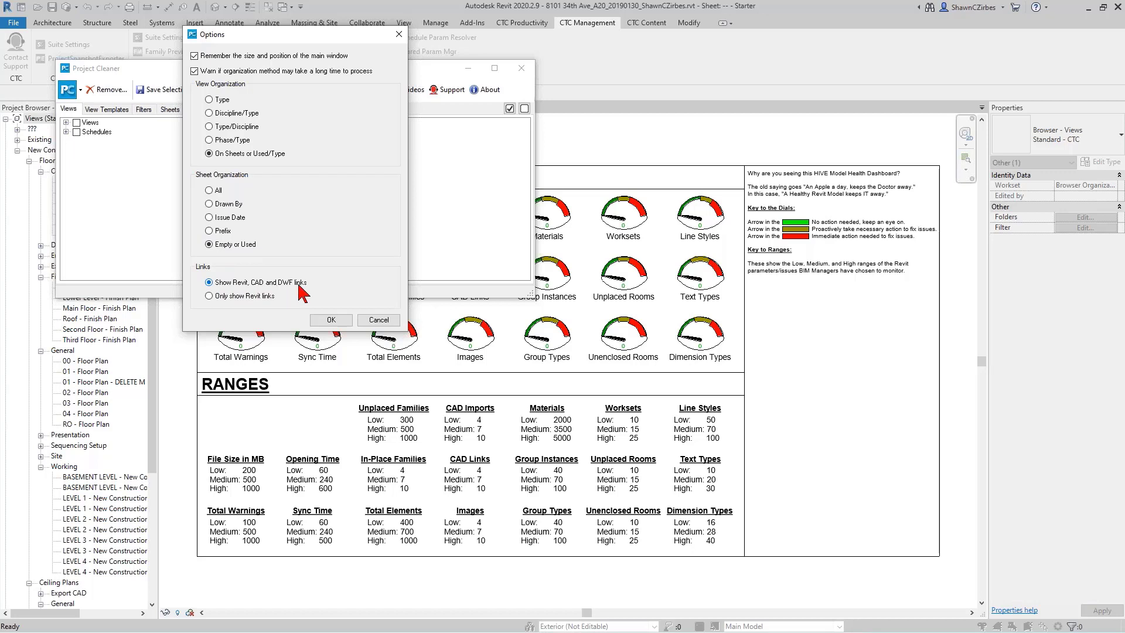
click(329, 319)
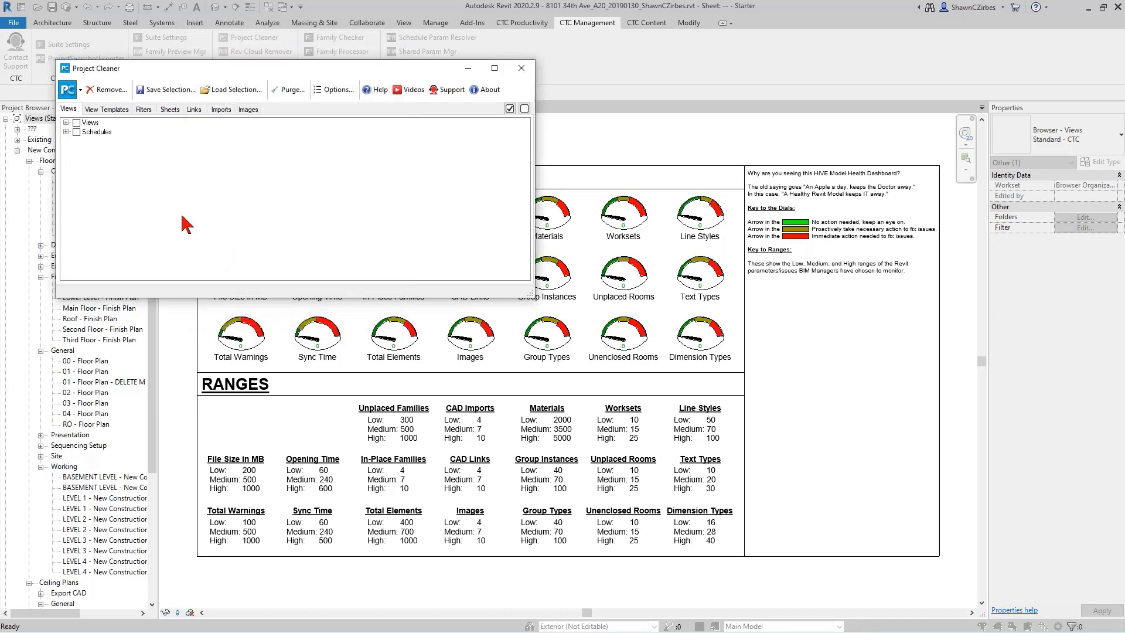
drag(229, 68, 273, 83)
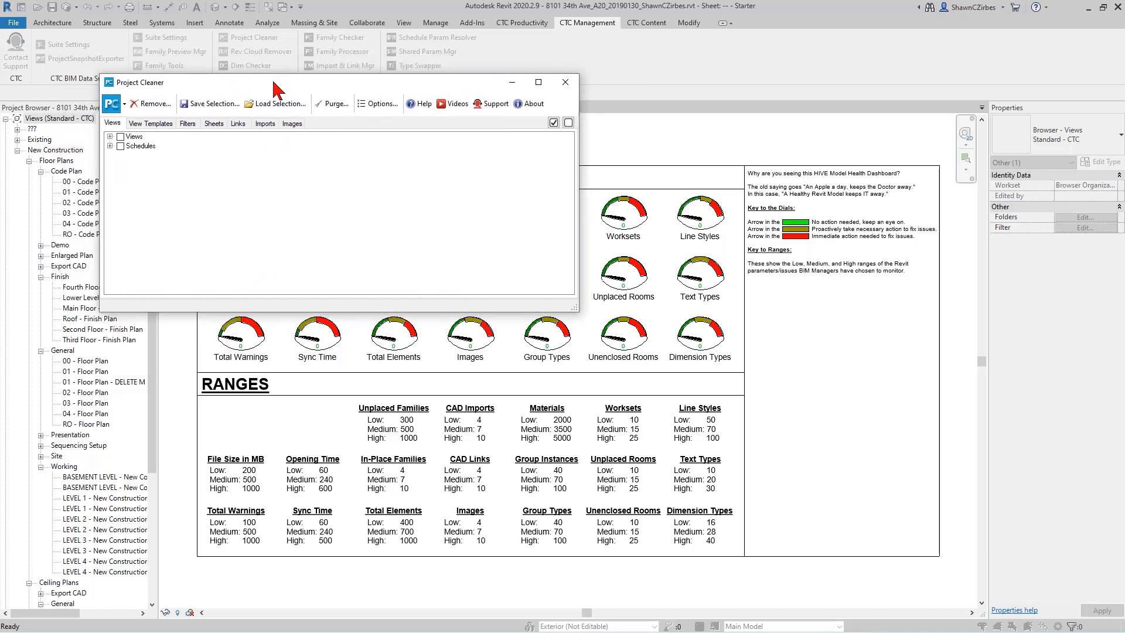
Examine the floor plans in Project Cleaner that are not directly in a sheet but have dependent views in sheets.
click(109, 137)
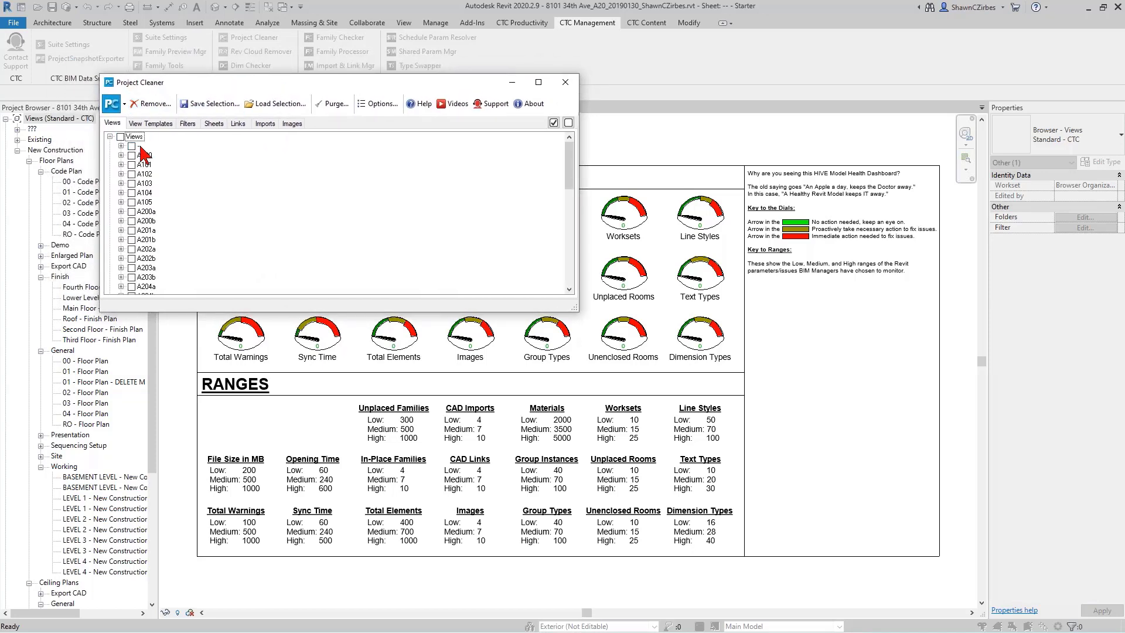
scroll(142, 179, down, 1)
scroll(142, 185, down, 6)
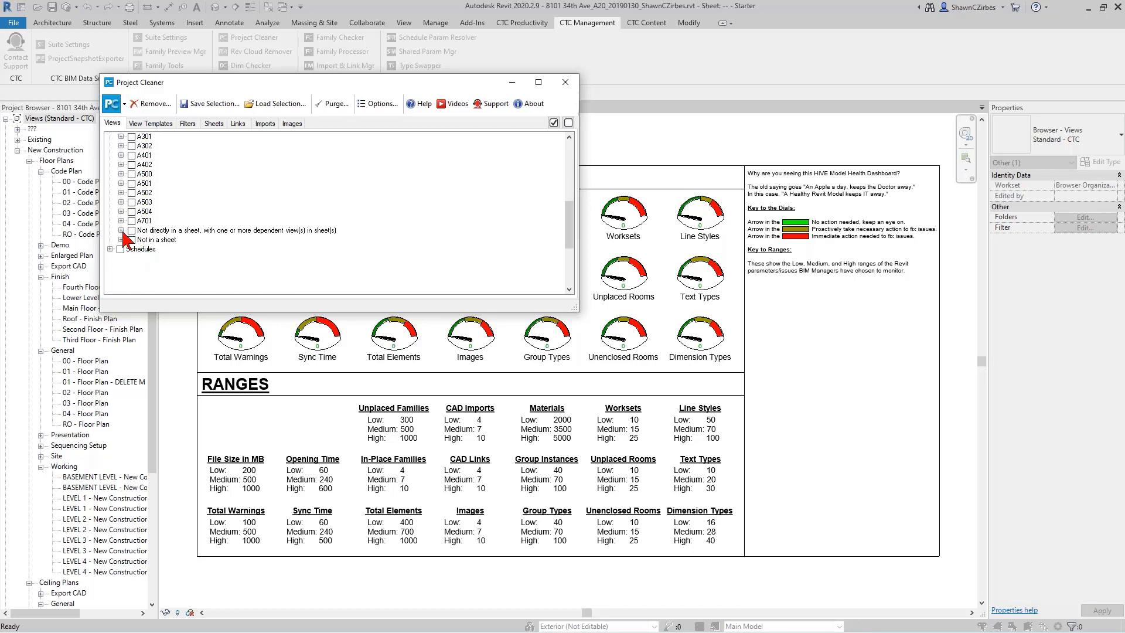
click(161, 231)
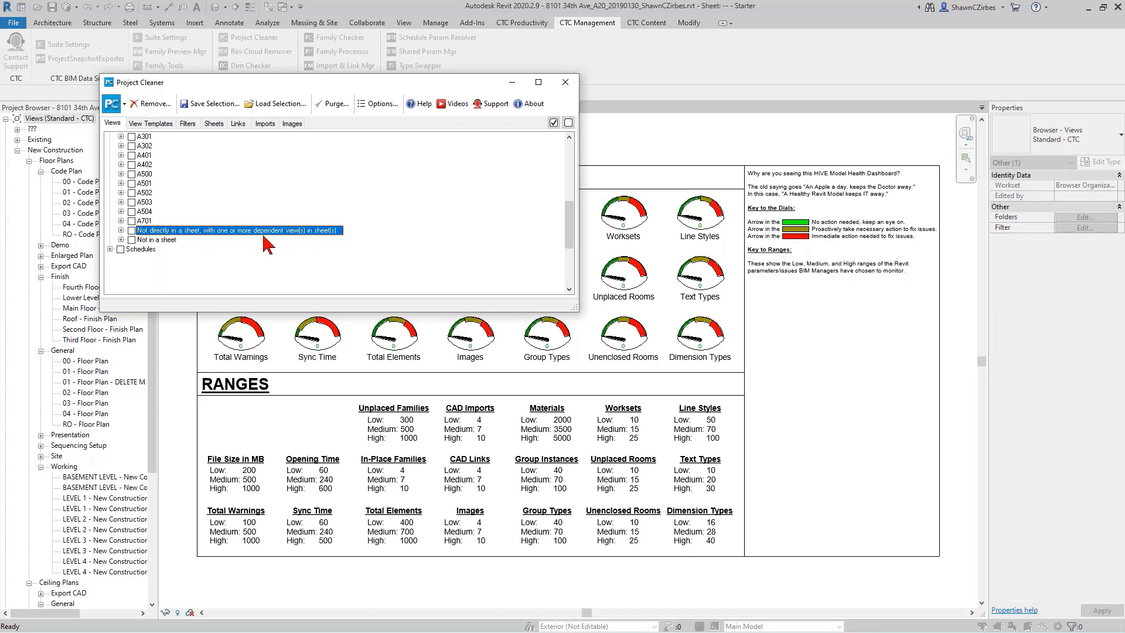
click(120, 230)
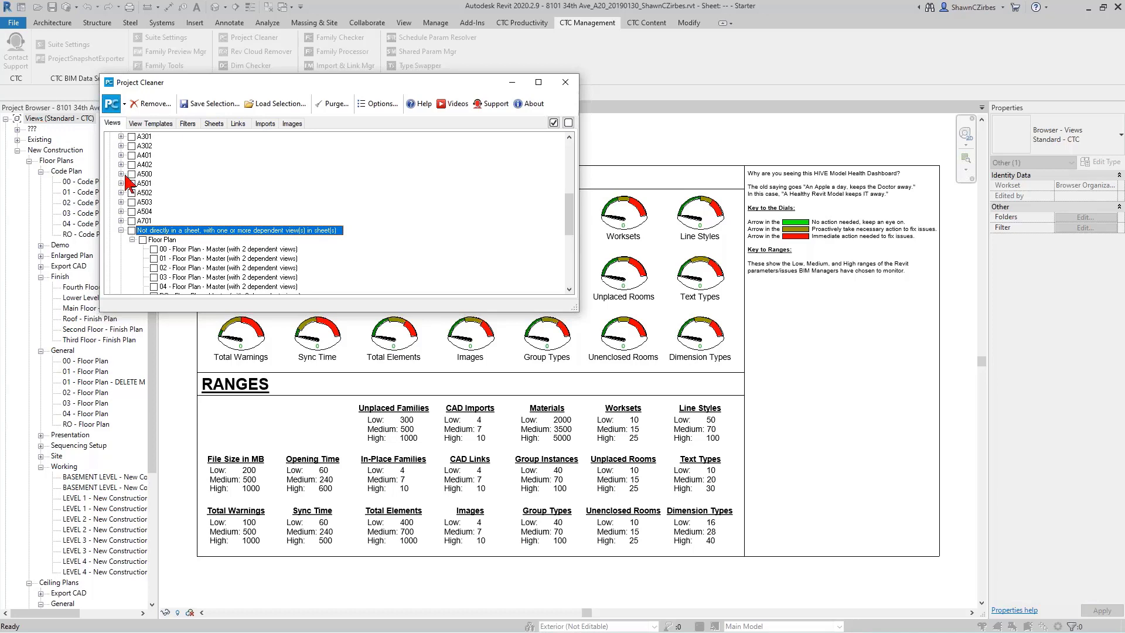
click(176, 249)
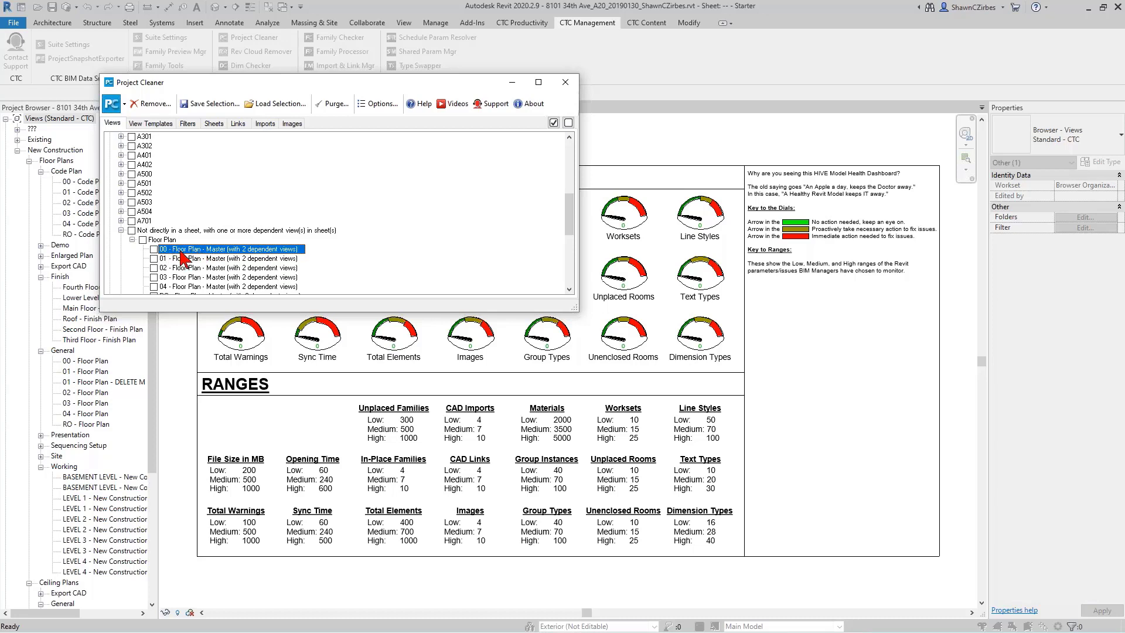
click(132, 240)
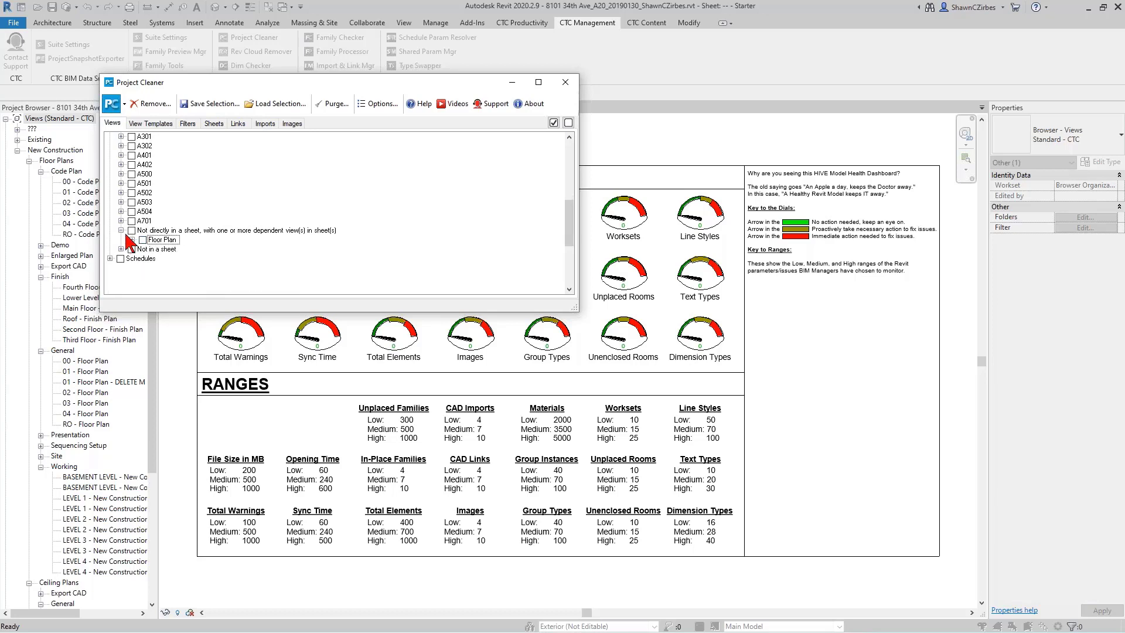
Expand the views not in a sheet and examine the wall sections, building sections, renderings and floor plans.
double_click(159, 249)
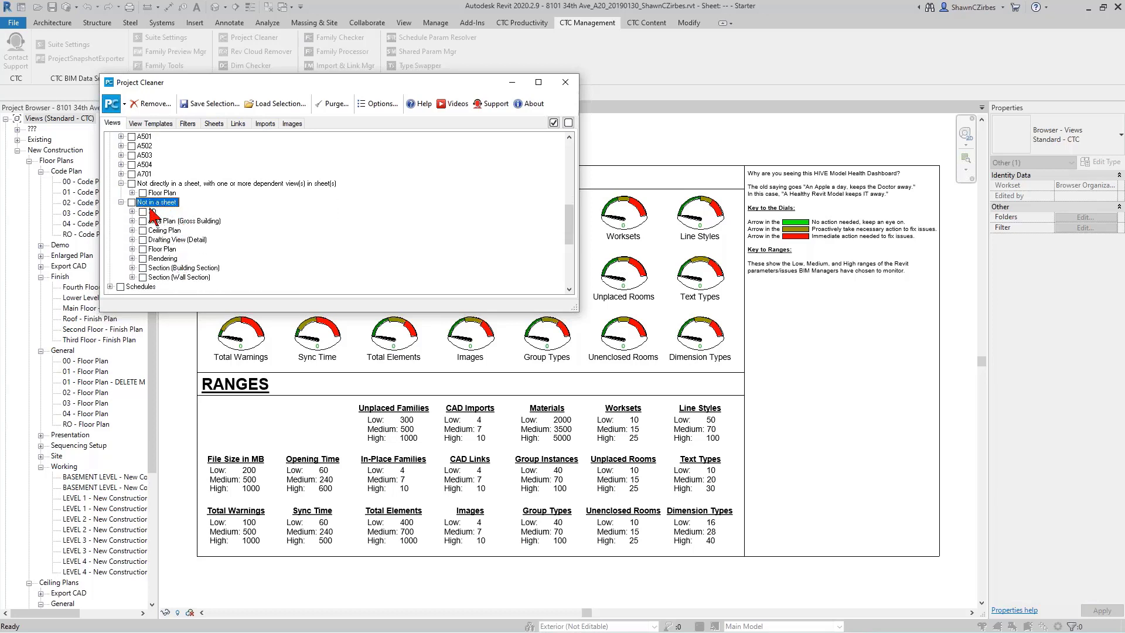
click(121, 183)
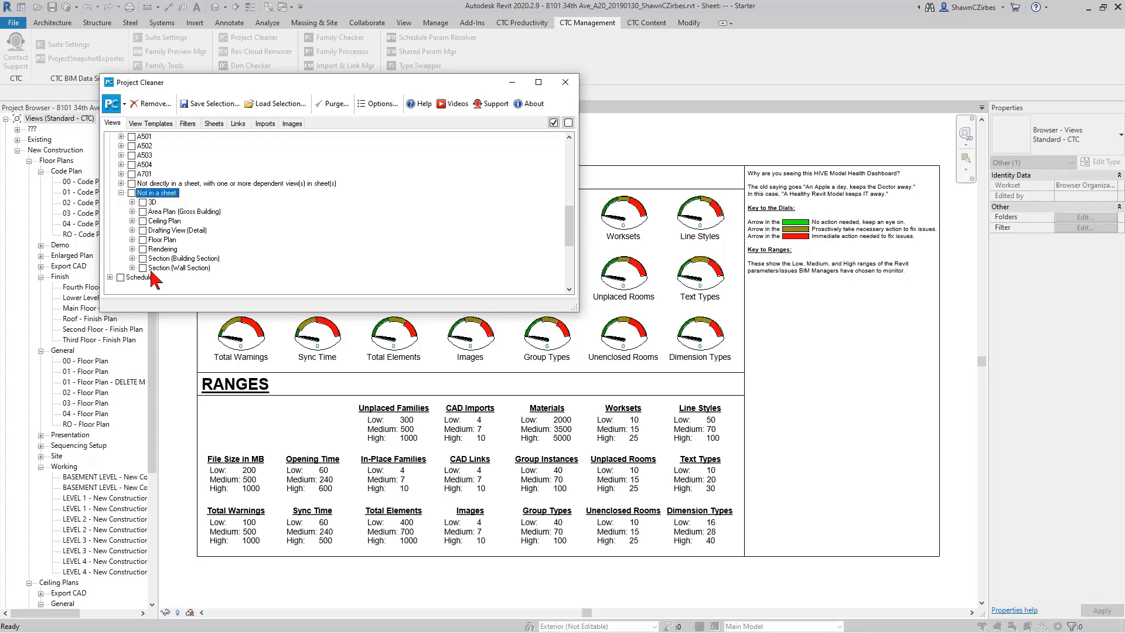
click(133, 267)
click(133, 258)
click(132, 249)
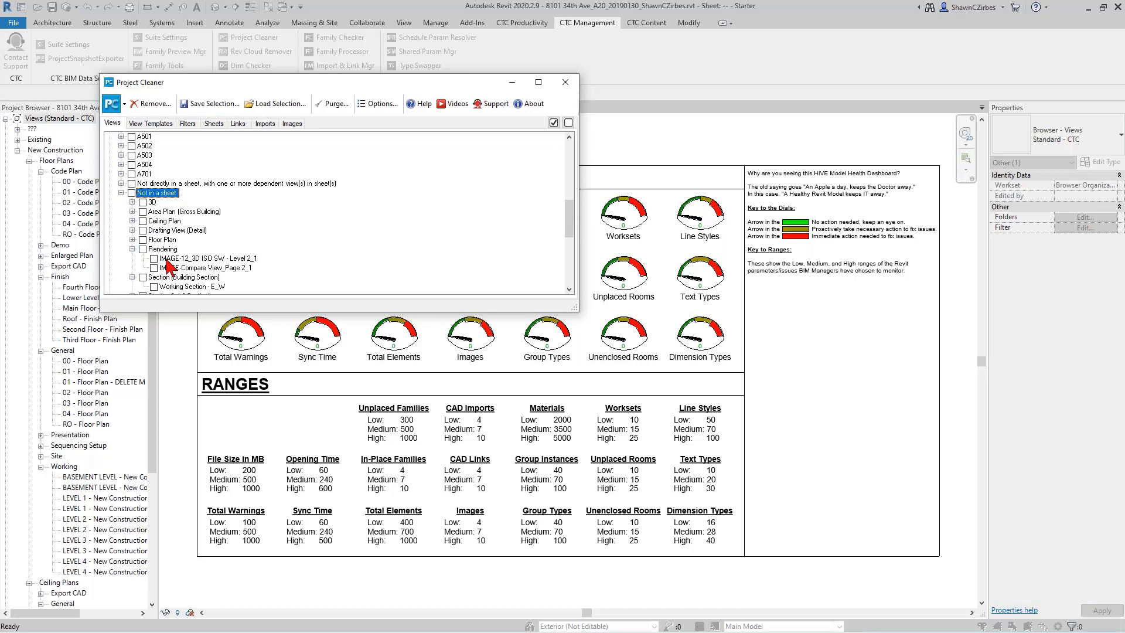
click(132, 239)
scroll(176, 271, down, 1)
scroll(176, 270, down, 3)
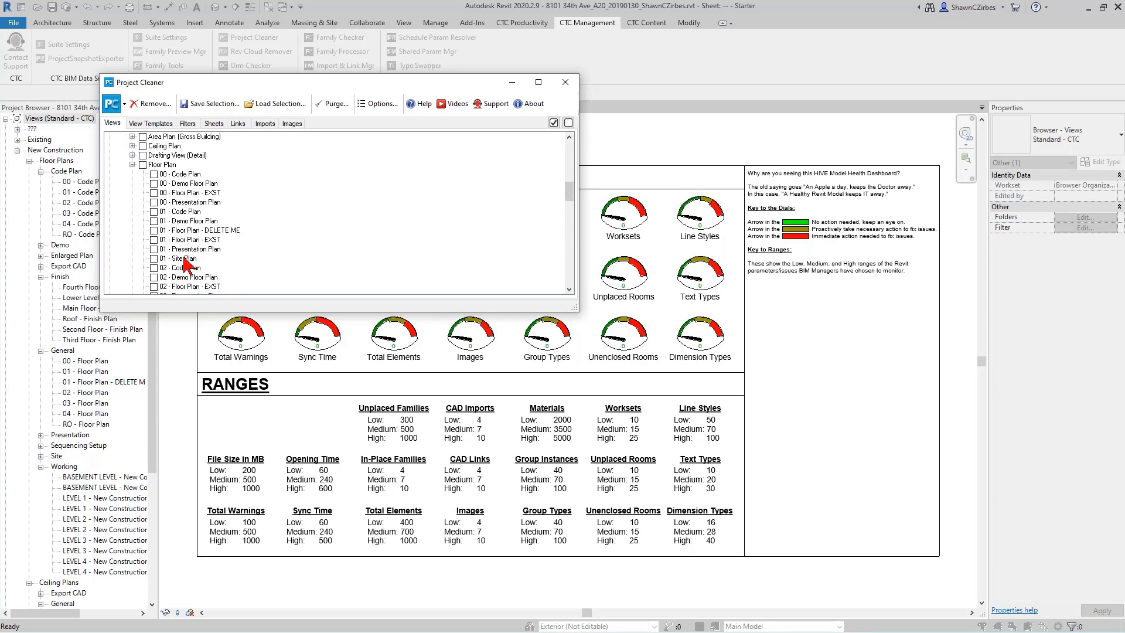
Examine the 3D views, area plans, ceiling plans, drafting views, floor plans and renderings listed as not in a sheet.
scroll(183, 261, up, 2)
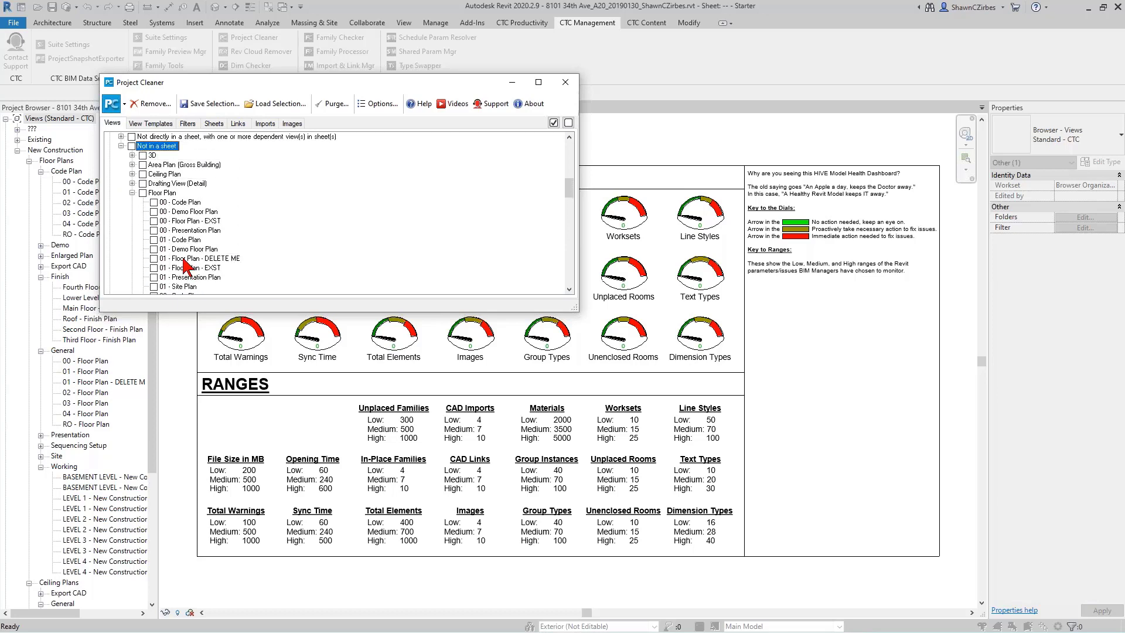
click(132, 183)
click(132, 155)
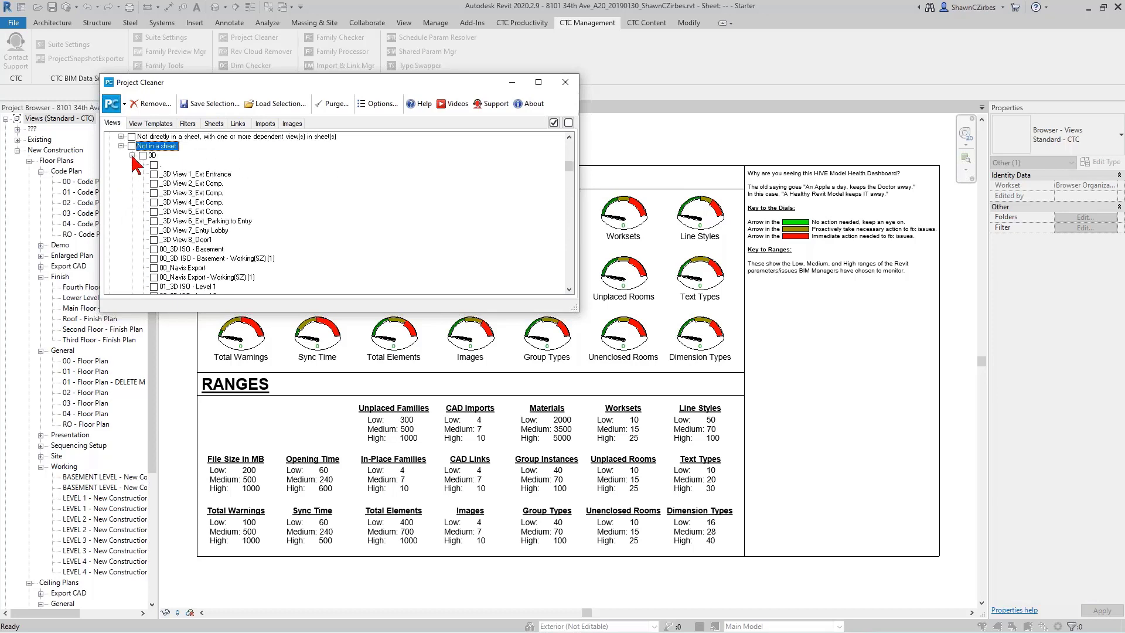
scroll(164, 222, down, 5)
scroll(167, 229, down, 10)
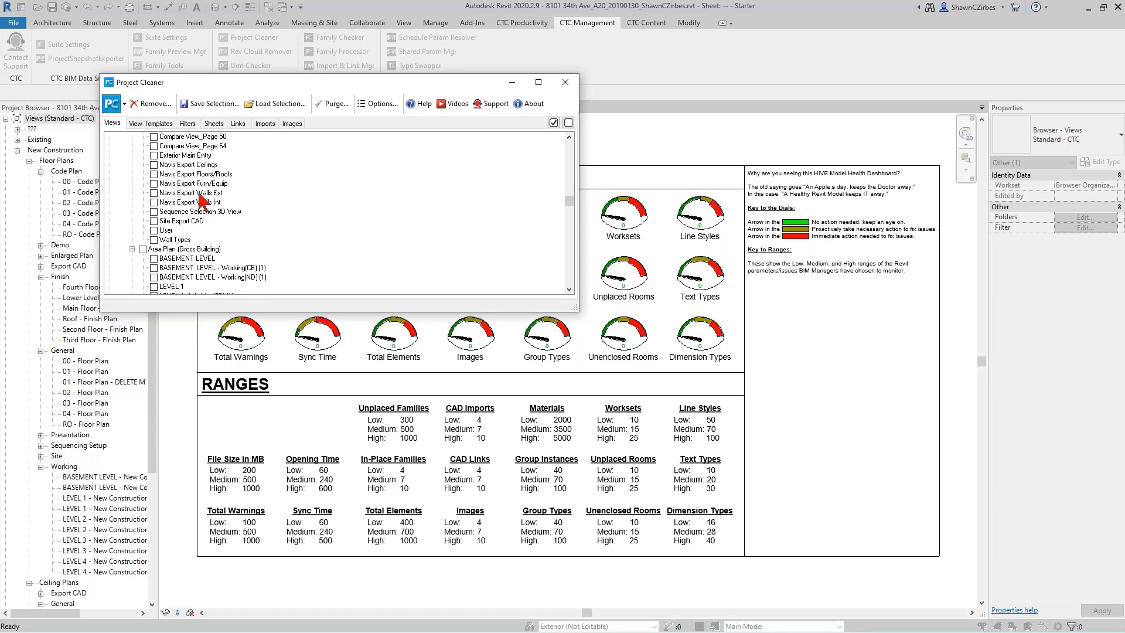
scroll(192, 232, down, 5)
scroll(192, 232, down, 10)
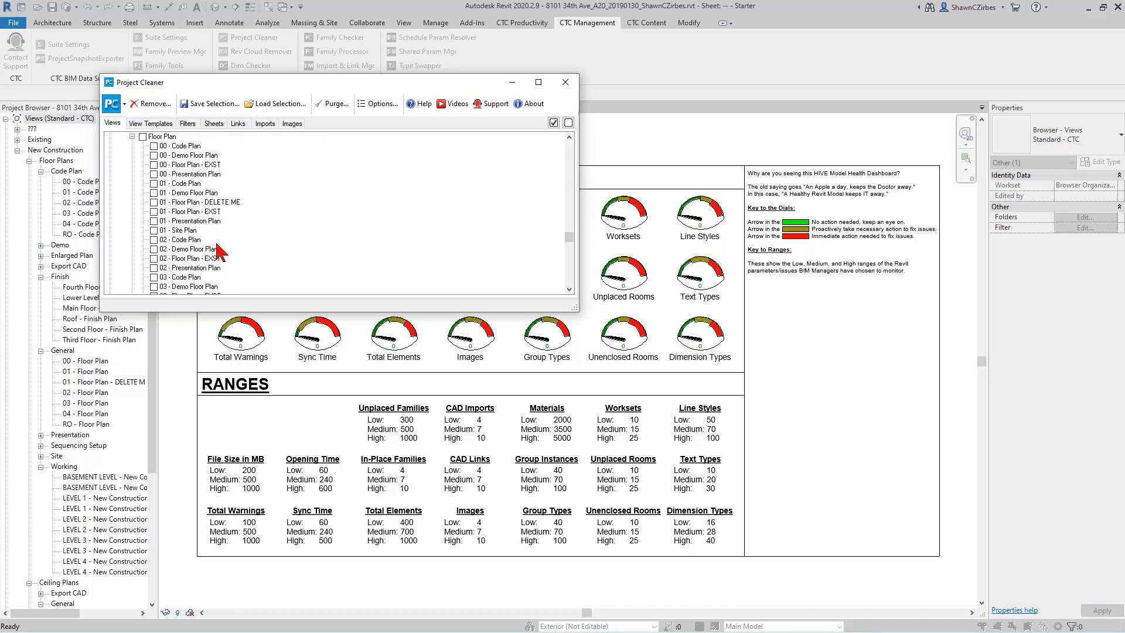
scroll(218, 251, up, 3)
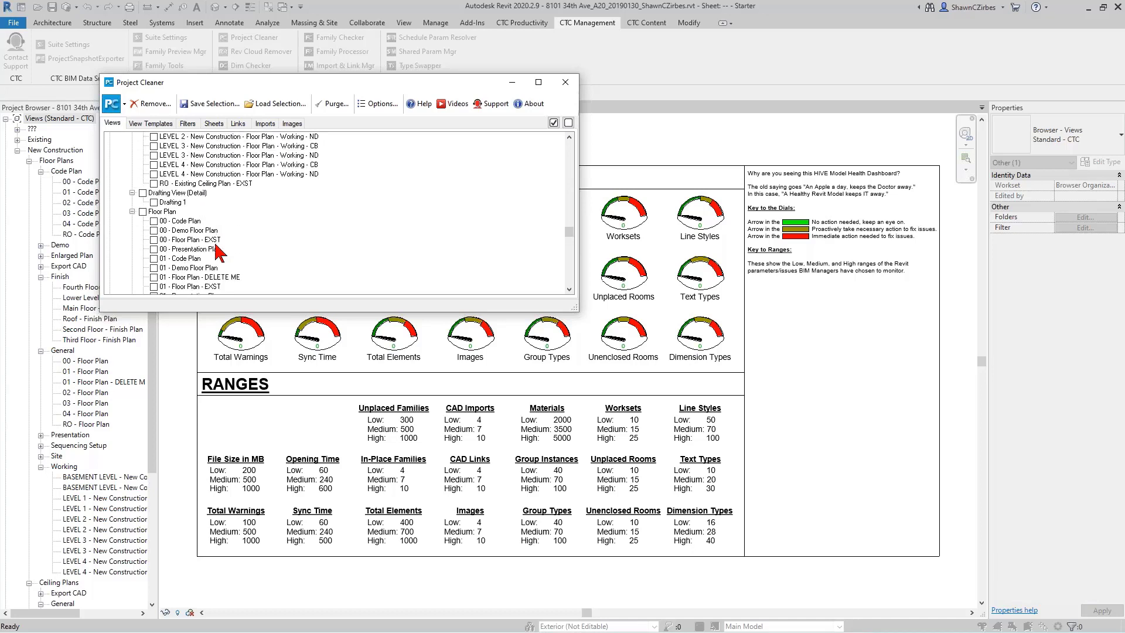
click(132, 212)
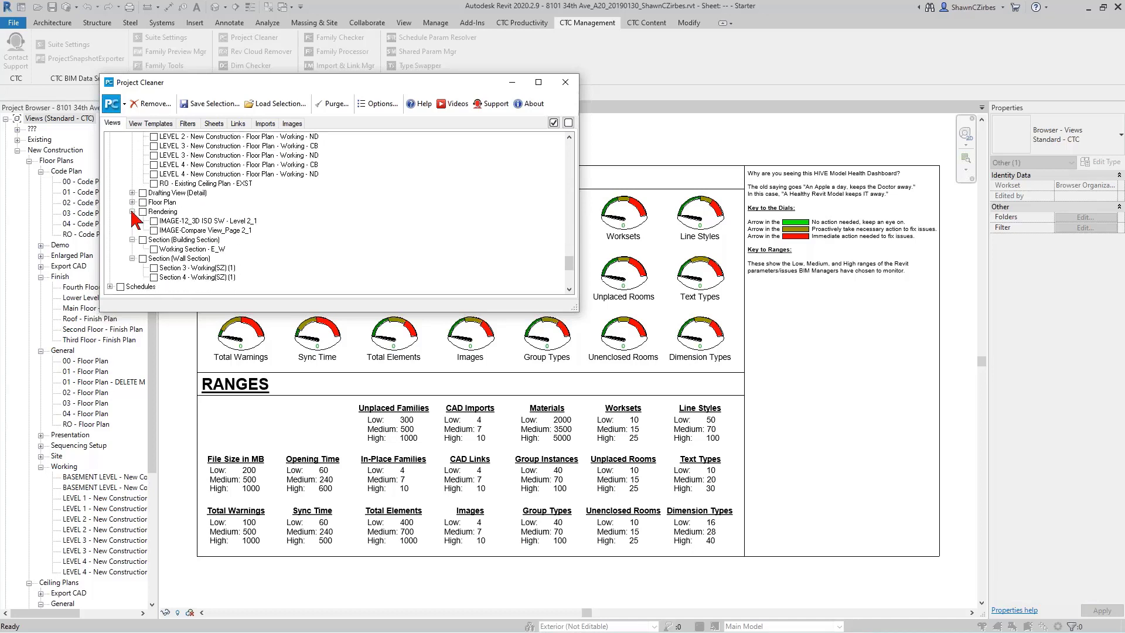
click(132, 212)
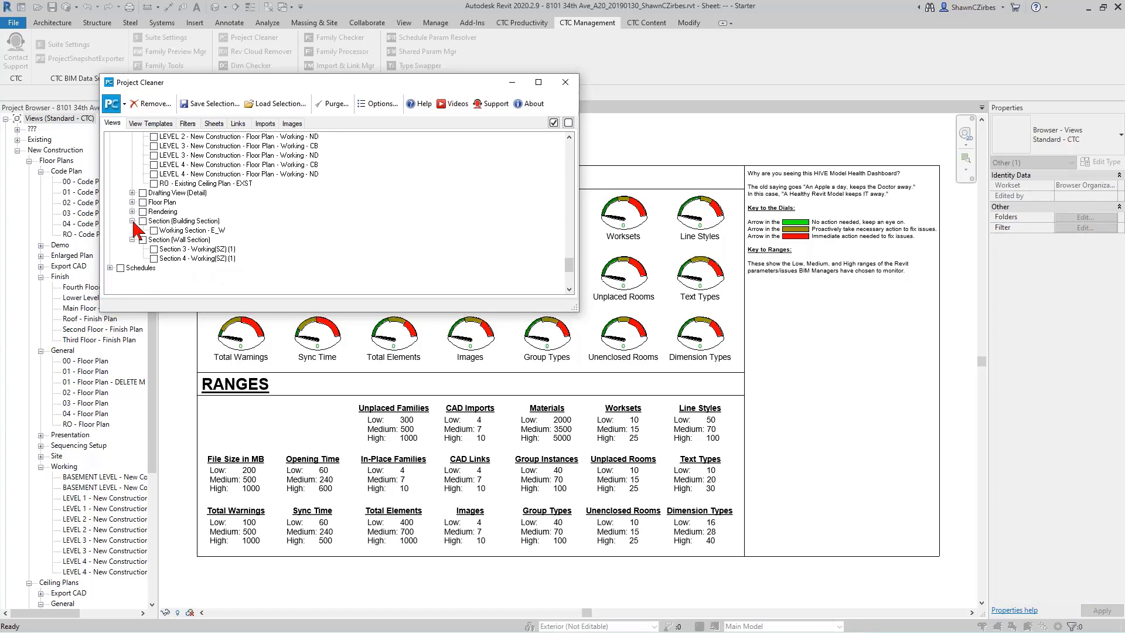
click(132, 211)
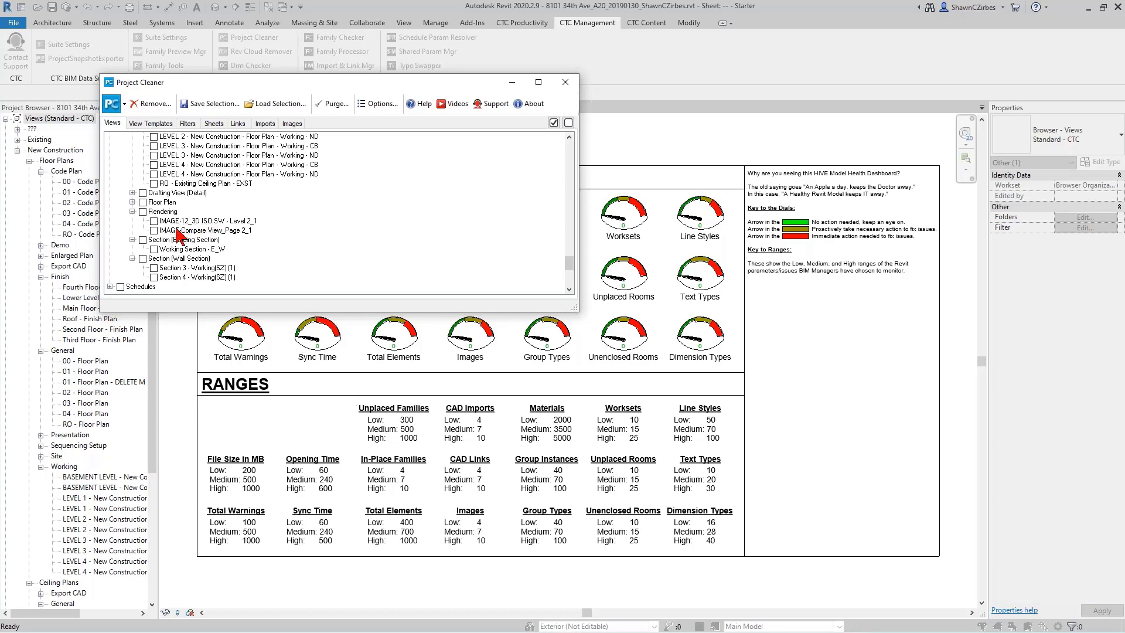
Mark the Rendering, Section (Building Section) and Section (Wall Section) groups not in a sheet for removal.
click(142, 212)
click(143, 239)
click(142, 258)
Mark the ceiling plans not in a sheet for removal, leaving out 1st - RCP, 2nd RCP and 3rd - RCP.
scroll(177, 283, up, 2)
scroll(176, 275, up, 5)
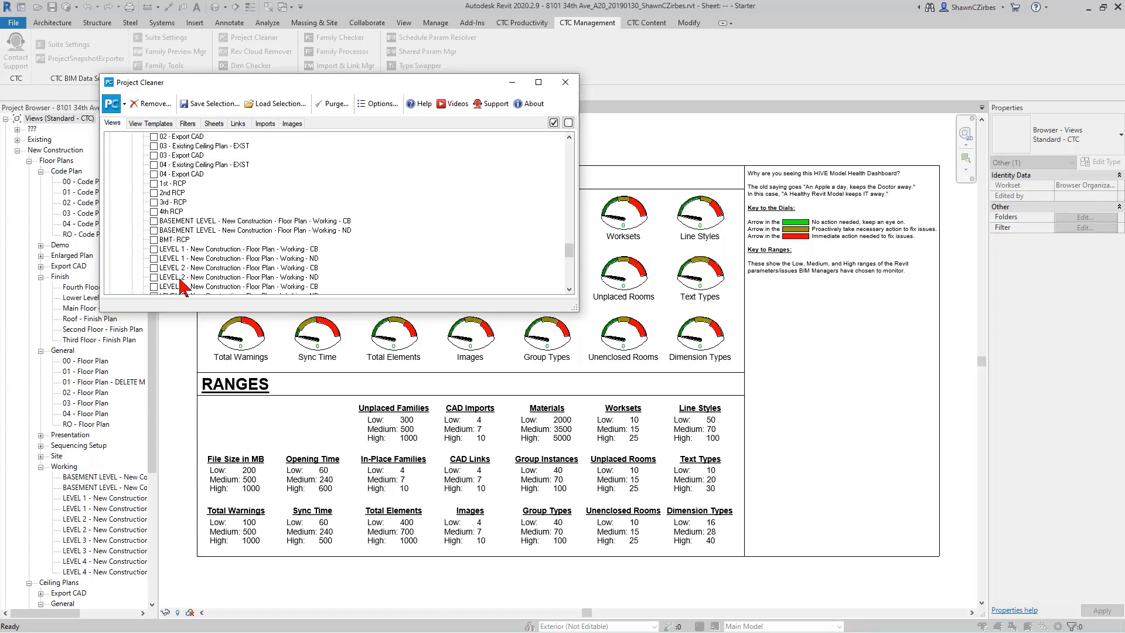
click(142, 221)
scroll(149, 232, down, 2)
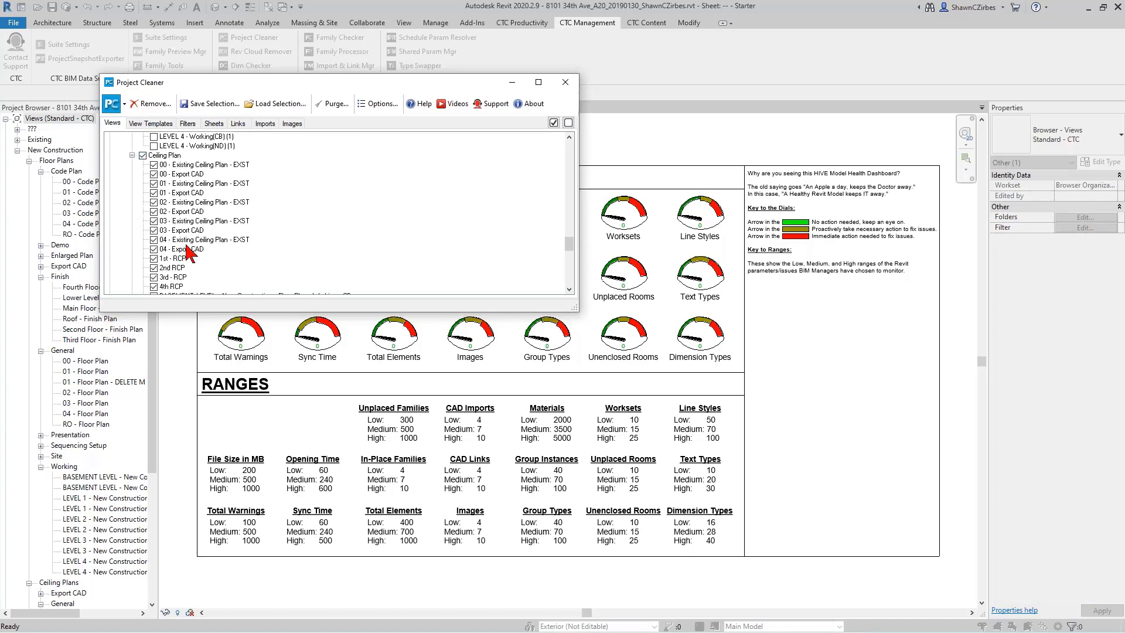
click(154, 259)
click(154, 268)
click(154, 277)
scroll(181, 234, down, 6)
Mark all views not in a sheet for removal, but leave out the five Navis Export 3D views.
scroll(184, 258, up, 10)
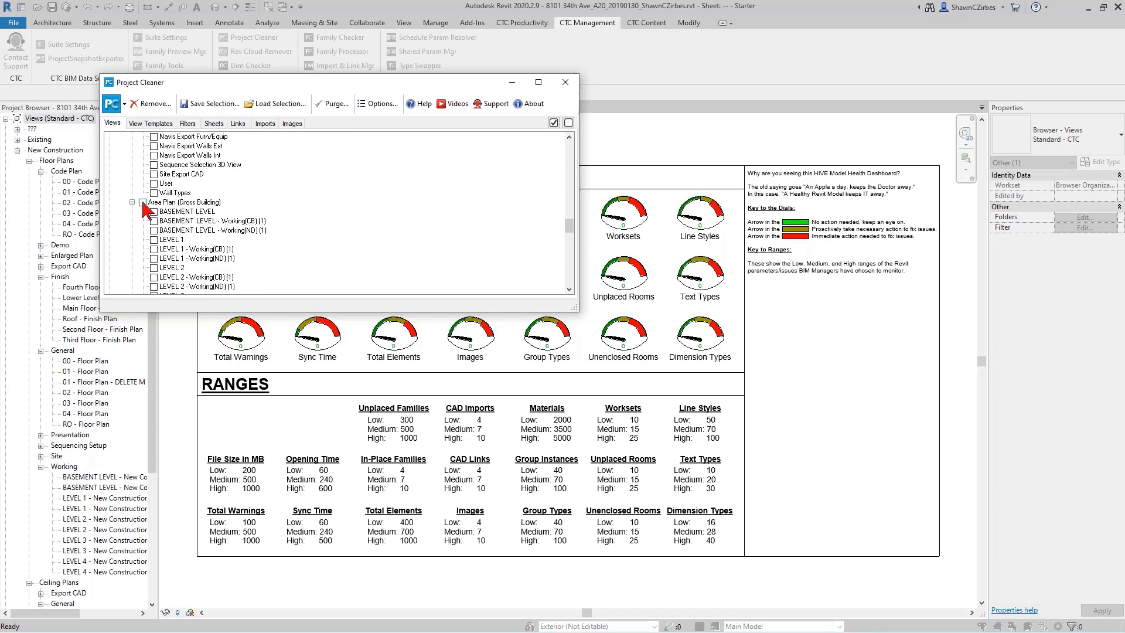
scroll(182, 264, up, 10)
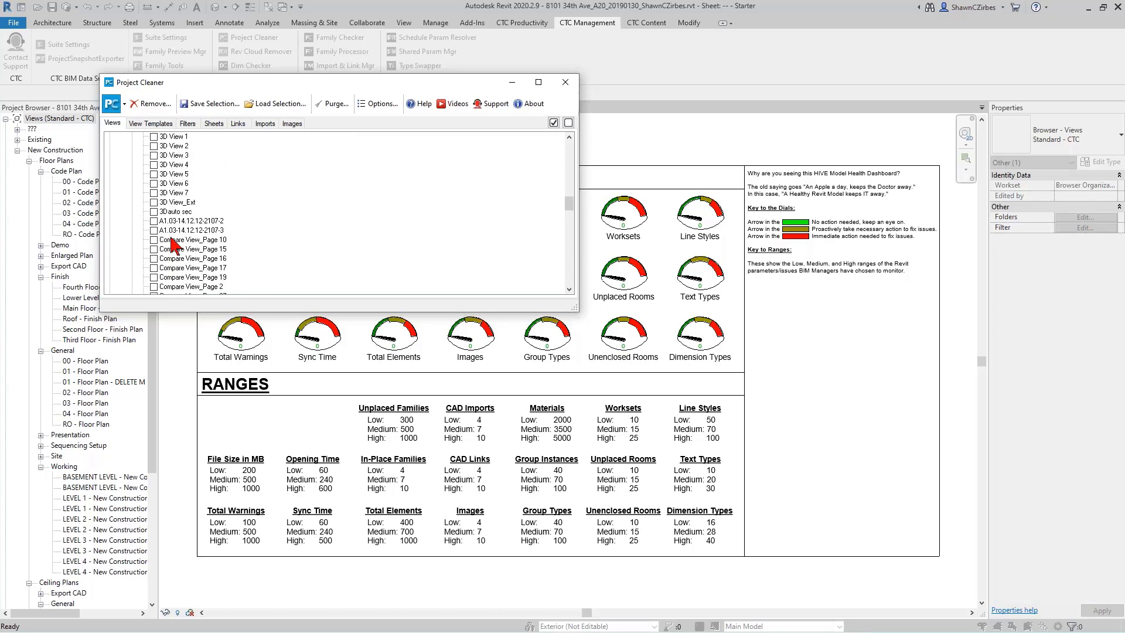
scroll(174, 243, up, 5)
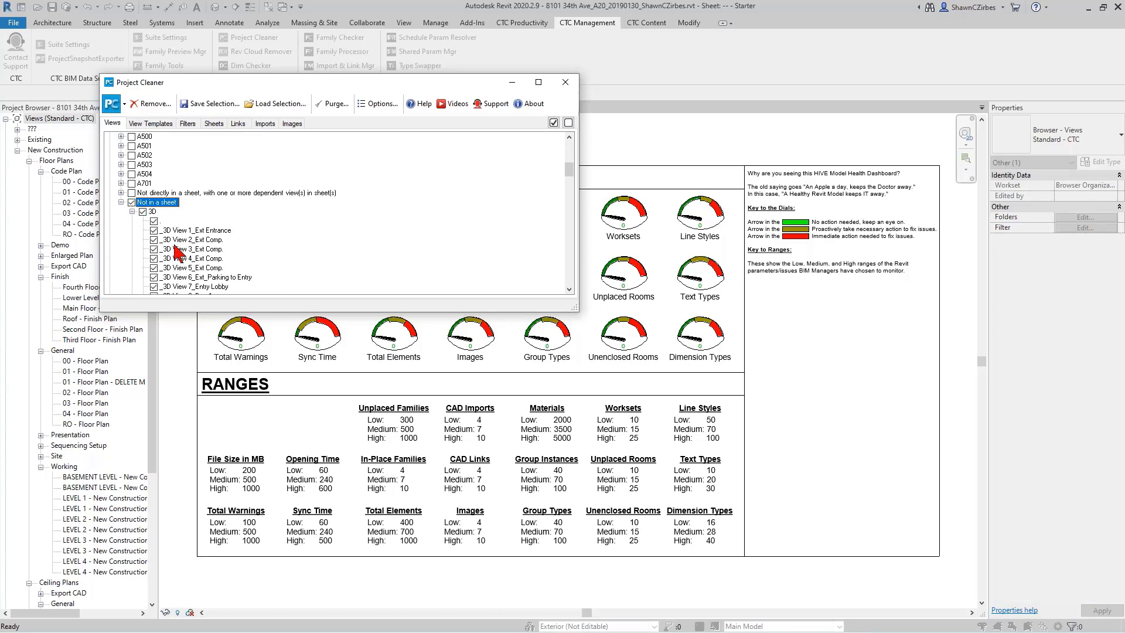
scroll(175, 251, down, 15)
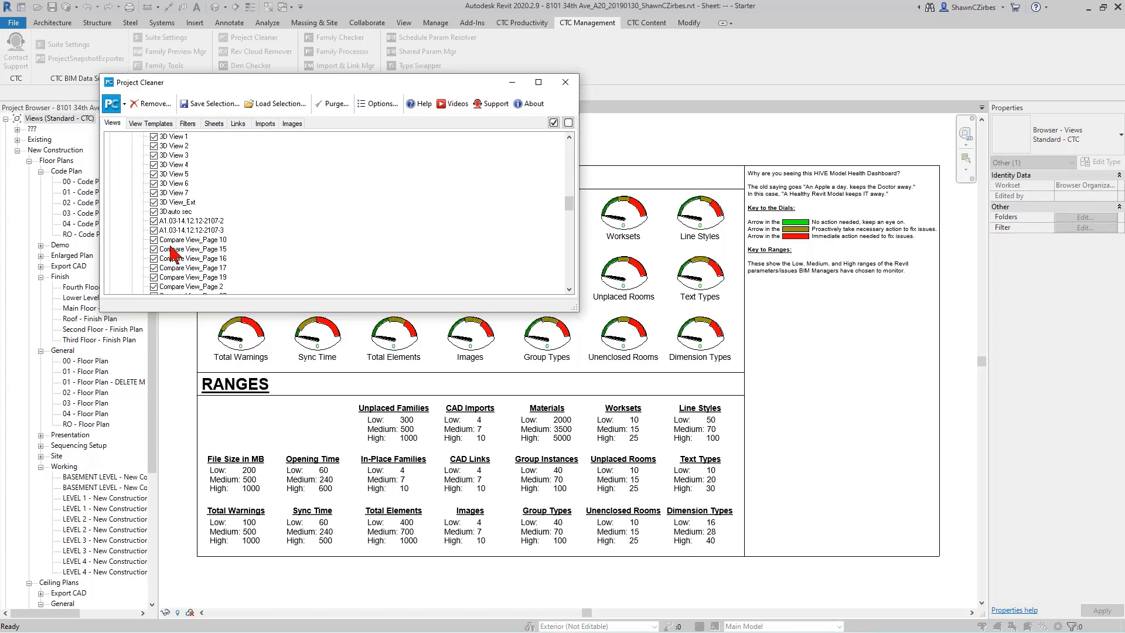
scroll(174, 251, down, 3)
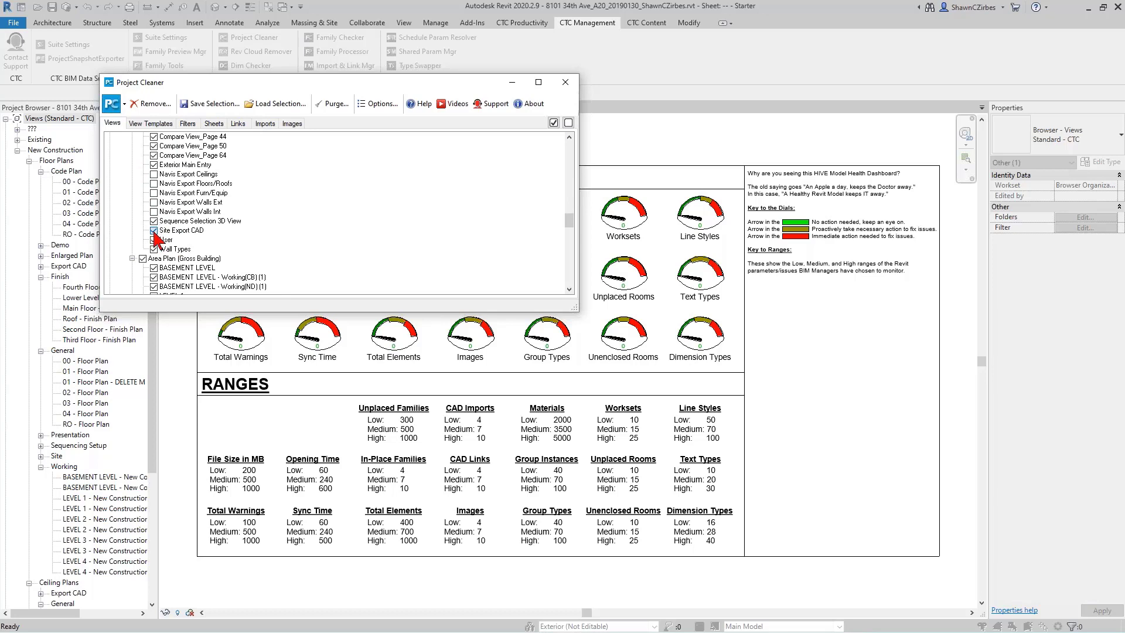
scroll(221, 261, down, 5)
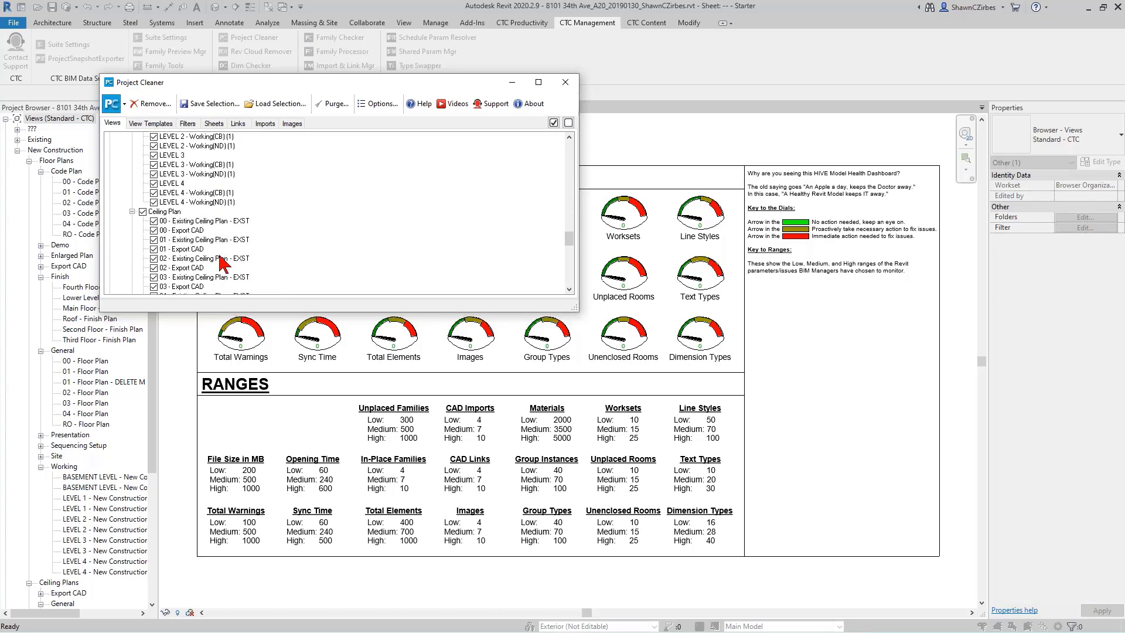
Exclude the ceiling plans 1st - RCP, 2nd RCP, 3rd - RCP and 4th RCP from the views marked for removal.
scroll(221, 261, down, 10)
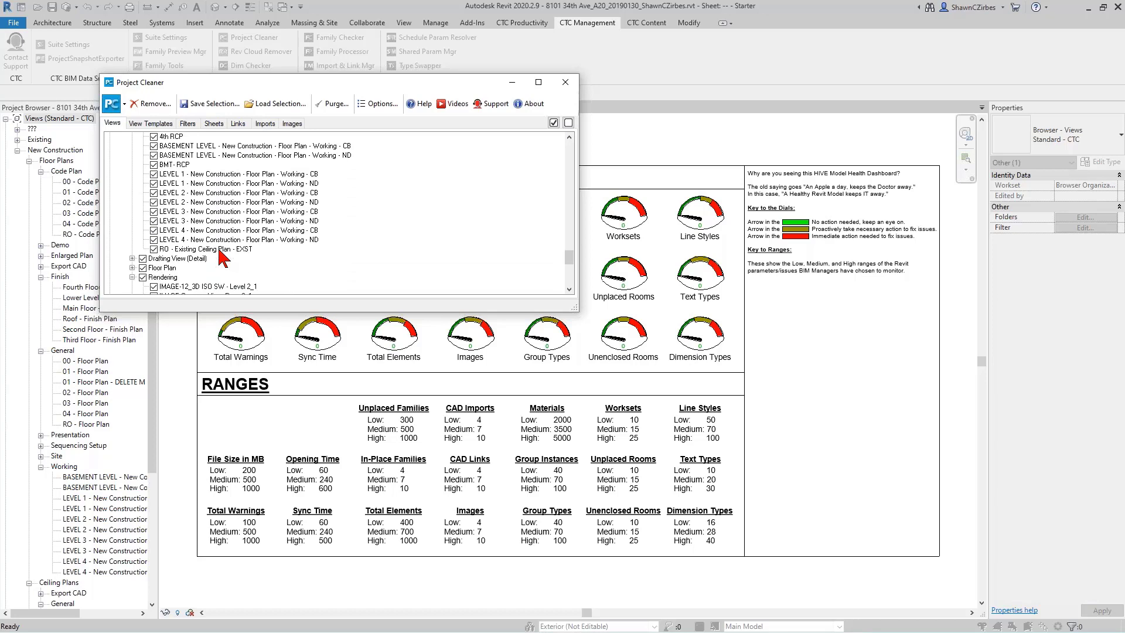
scroll(221, 257, up, 8)
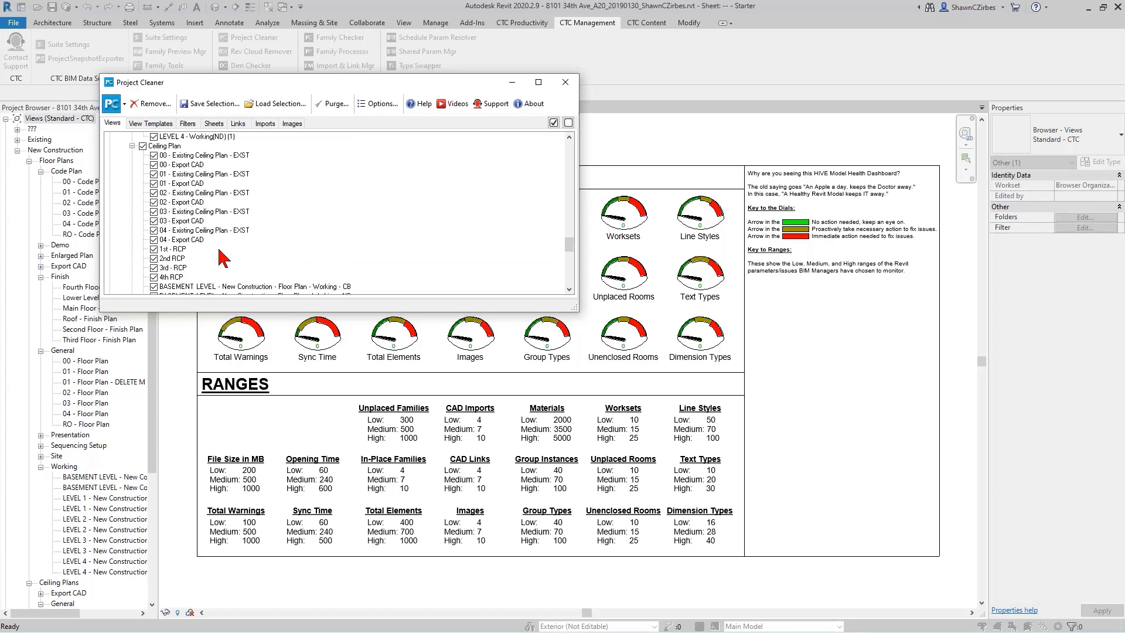
scroll(182, 240, down, 2)
click(153, 249)
click(153, 259)
click(154, 267)
click(153, 277)
scroll(223, 271, down, 4)
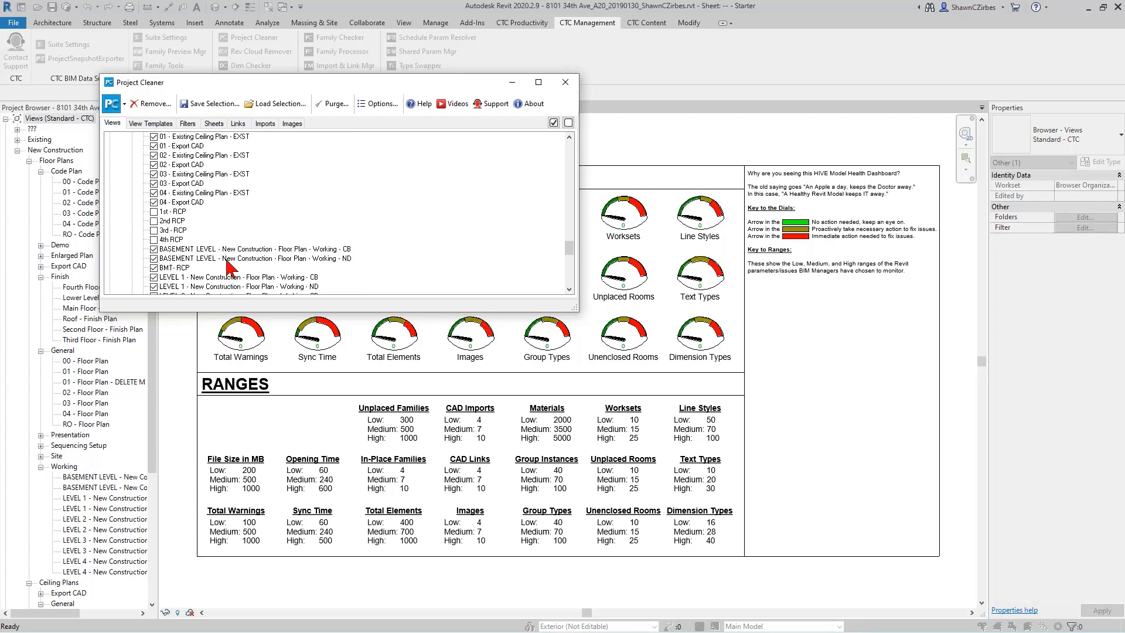
scroll(222, 269, down, 4)
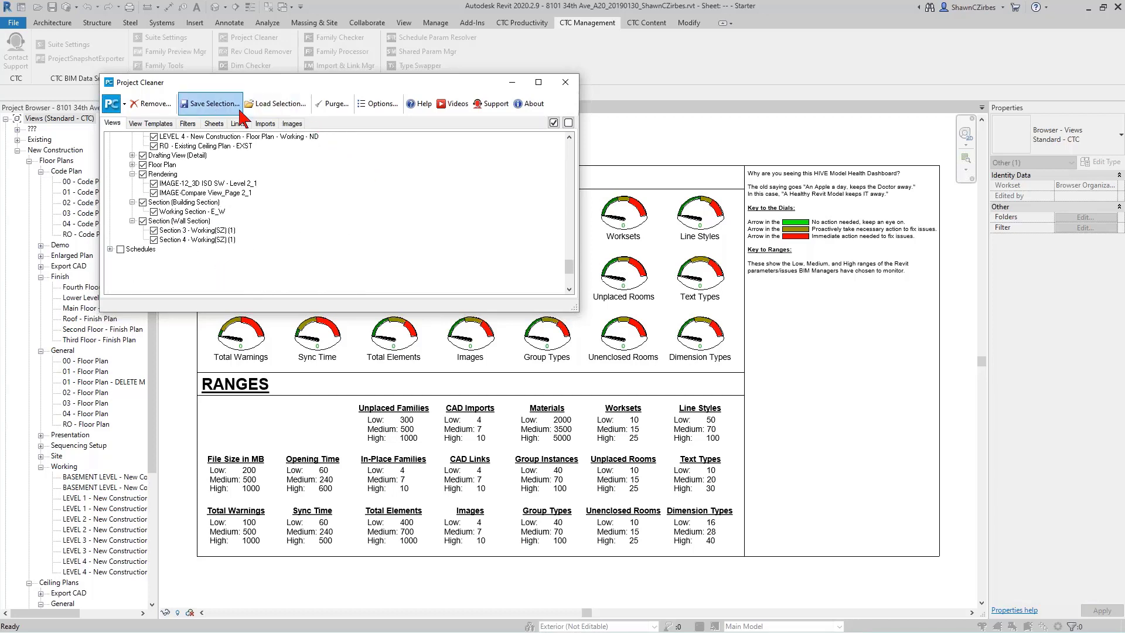
Review the schedules that are not in a sheet and mark all of them for removal.
click(109, 249)
scroll(141, 262, down, 2)
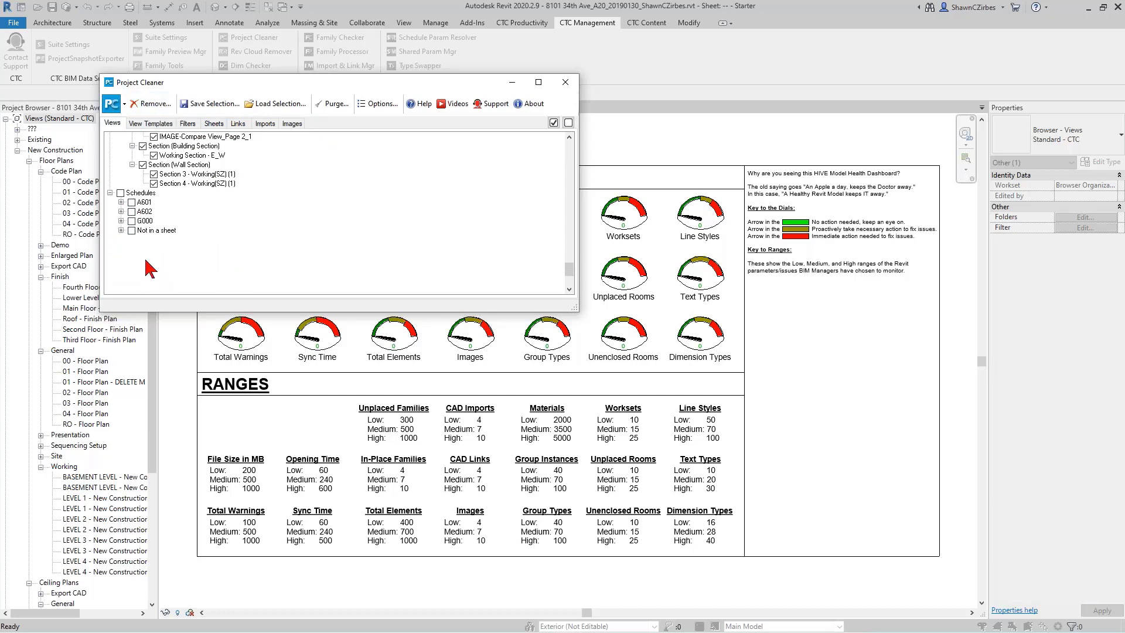
click(120, 230)
scroll(170, 252, down, 4)
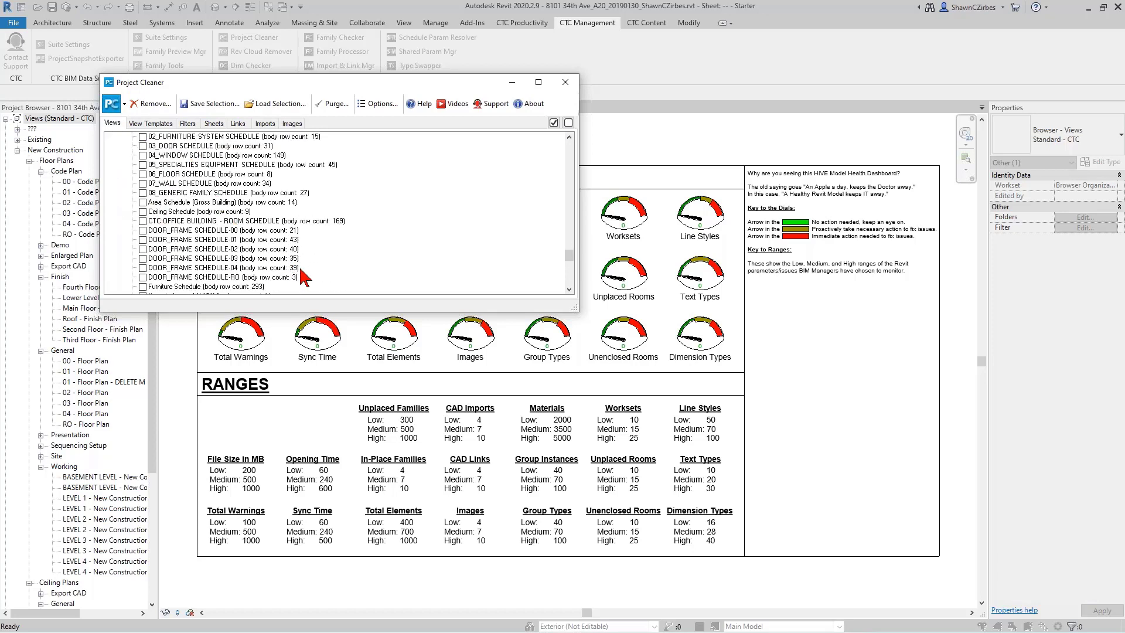
scroll(304, 277, down, 1)
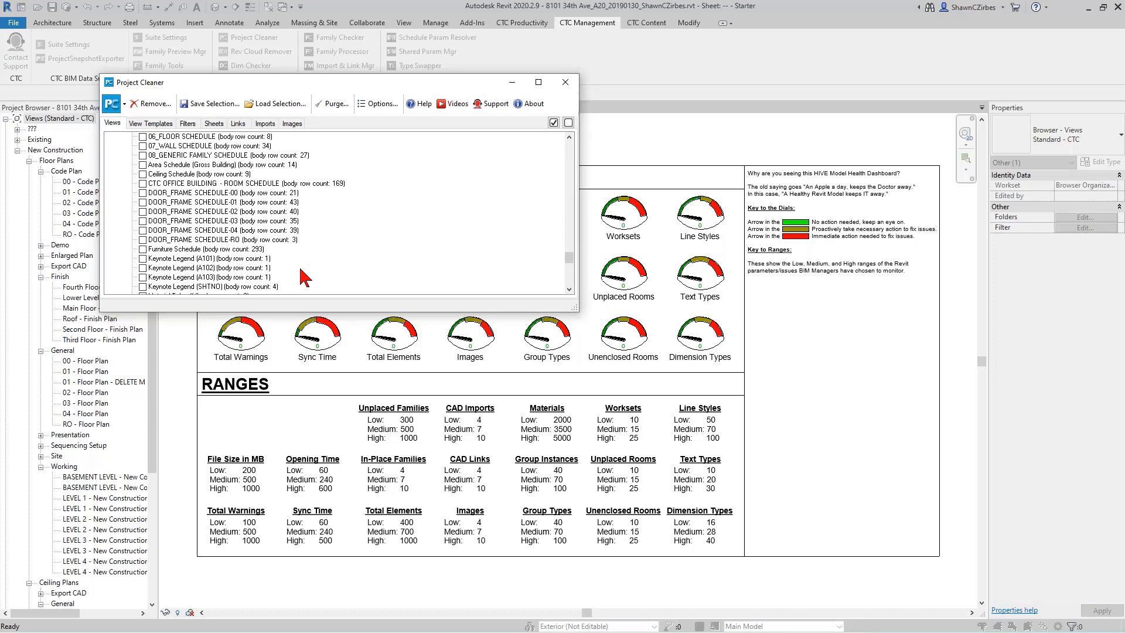
scroll(304, 277, up, 4)
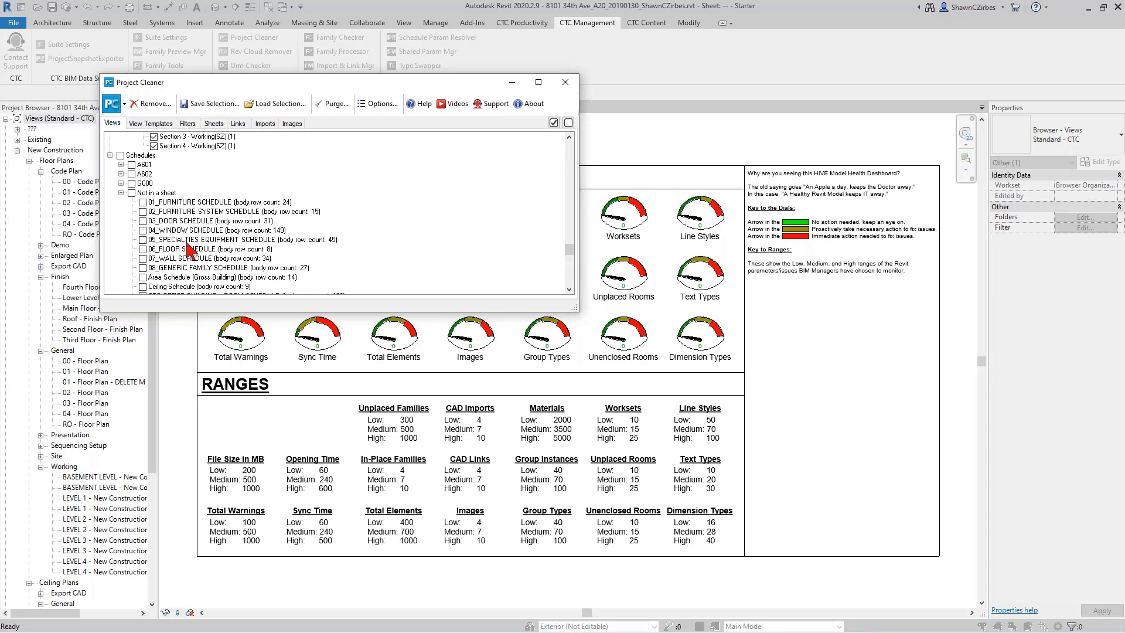
click(132, 193)
scroll(206, 235, down, 2)
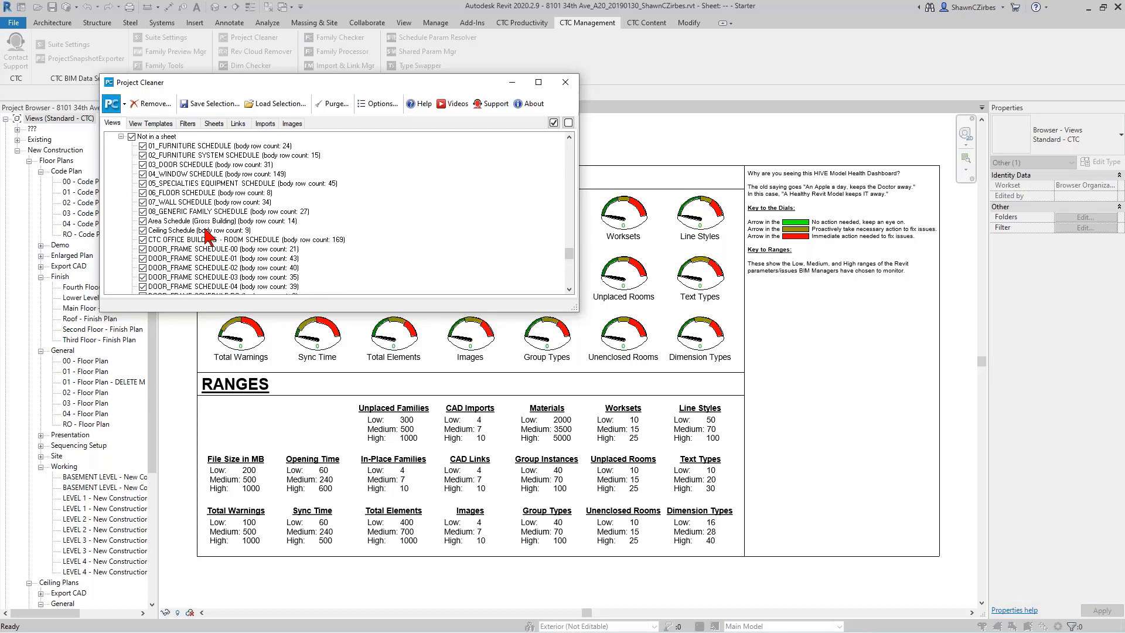
scroll(206, 233, down, 2)
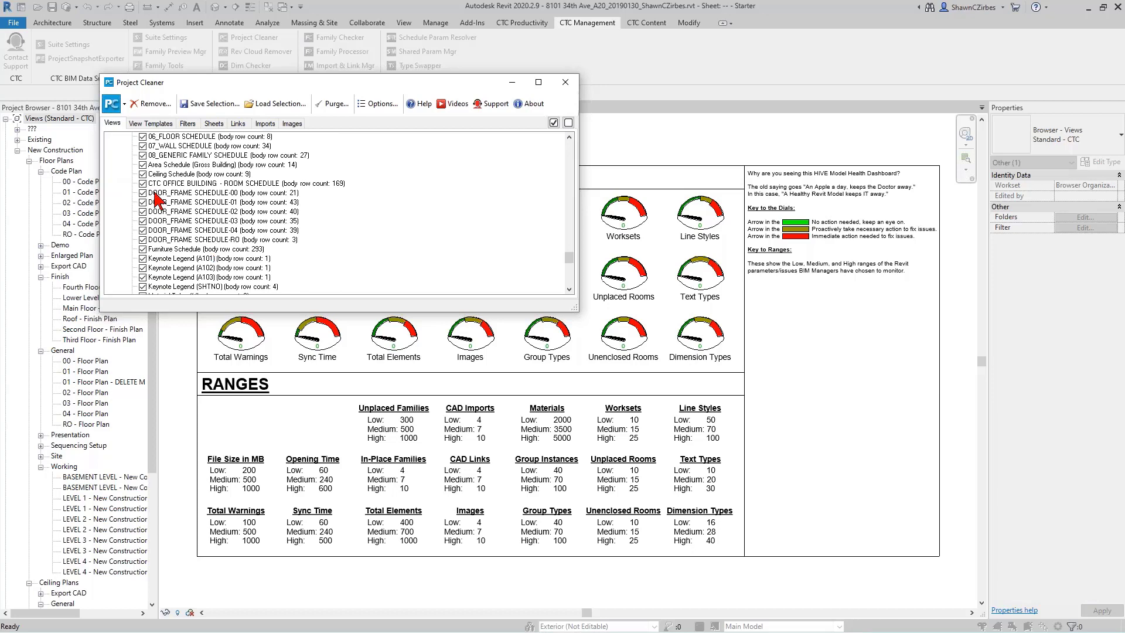
scroll(261, 252, up, 4)
scroll(264, 256, up, 5)
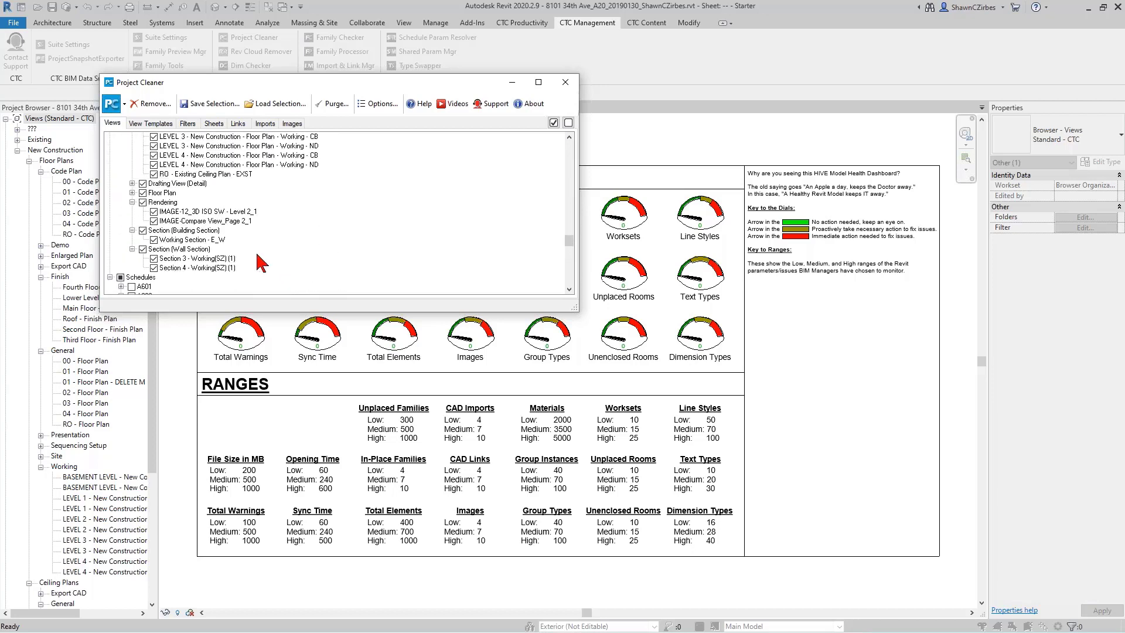
Expand the in-use and unused view templates and mark all unused ones for removal.
click(151, 124)
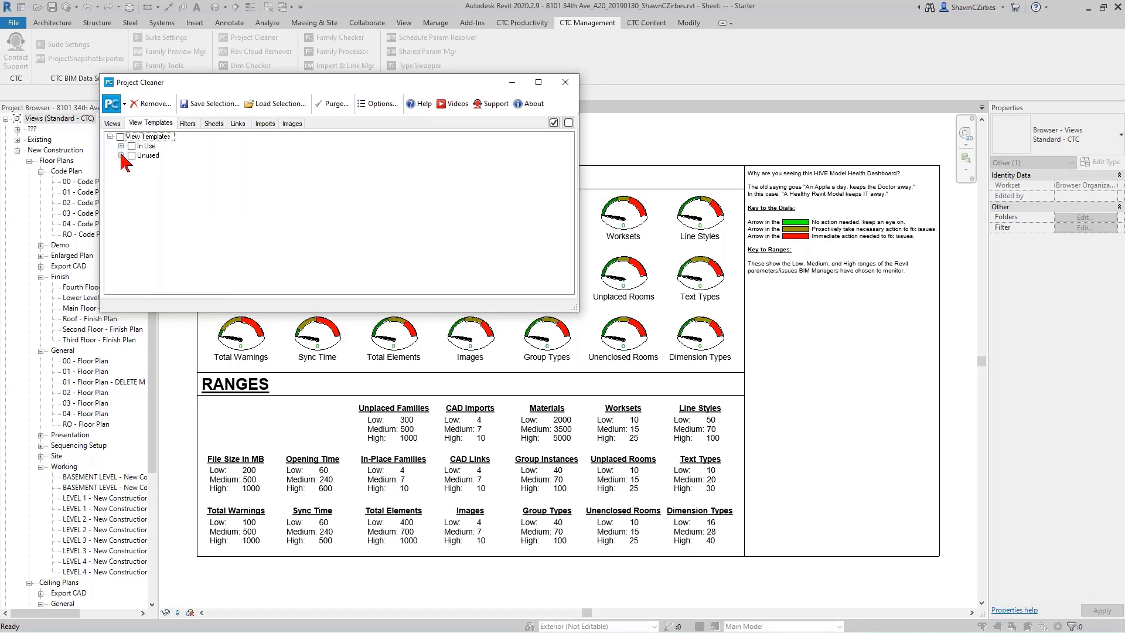
click(121, 156)
click(121, 146)
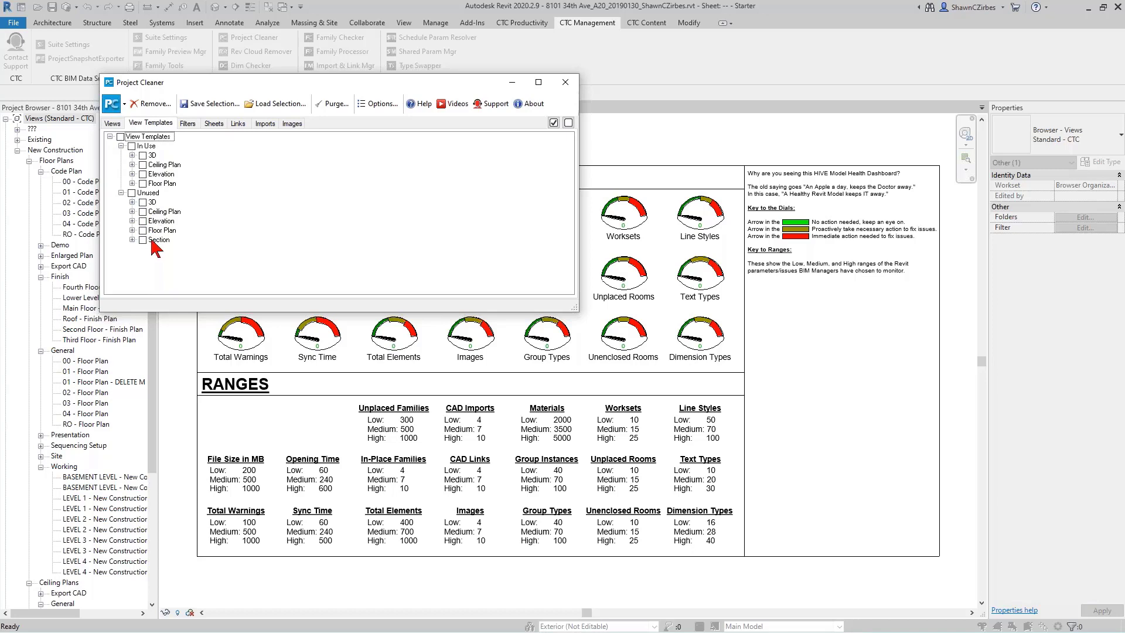
click(131, 193)
Check the filters and the used sheets, then mark all empty sheets for removal.
click(187, 124)
click(214, 123)
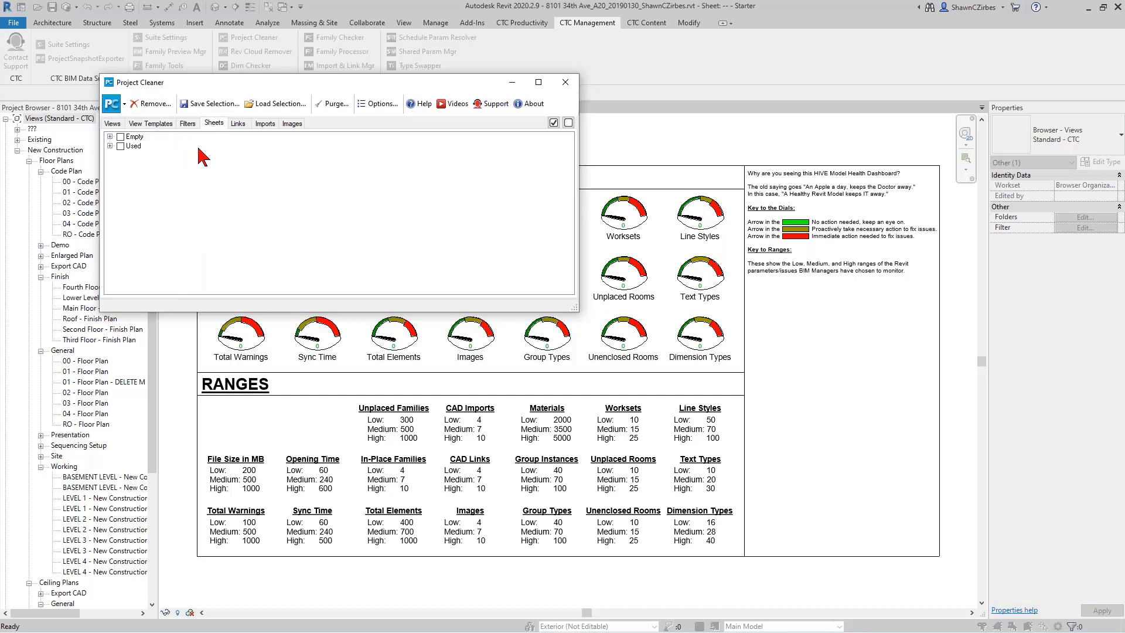
click(111, 146)
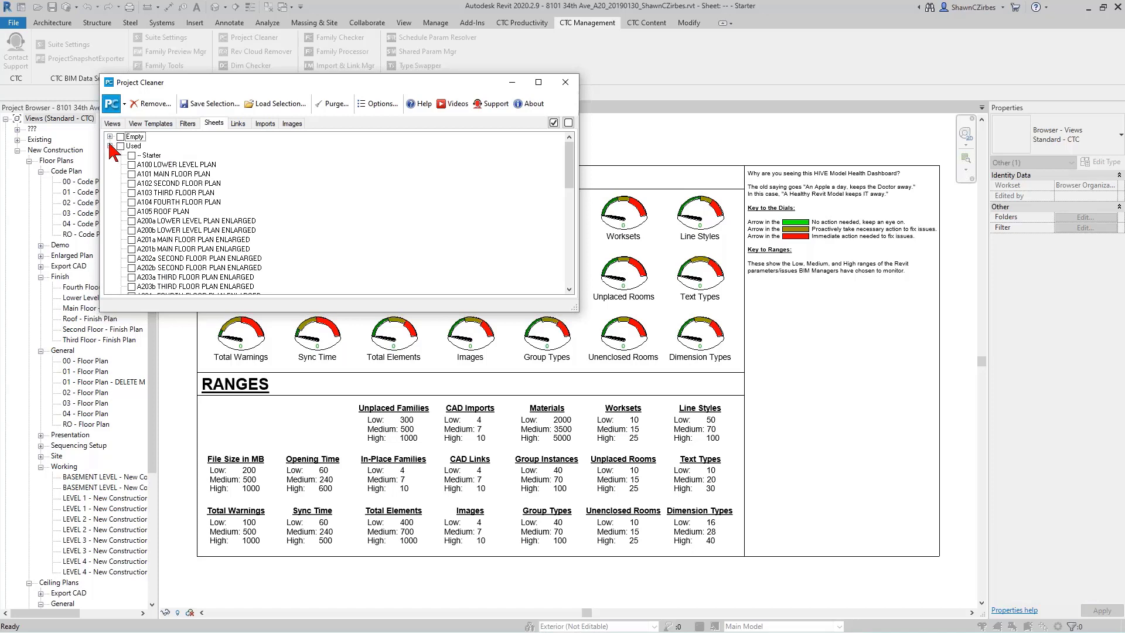
click(110, 146)
click(110, 136)
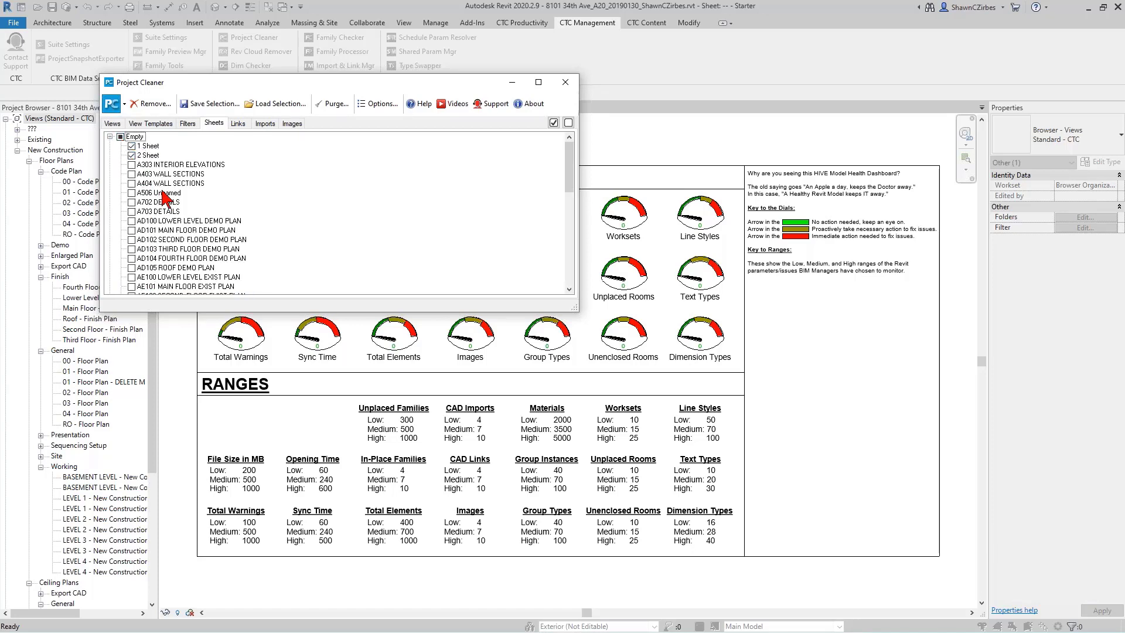
scroll(163, 253, down, 6)
scroll(164, 252, up, 6)
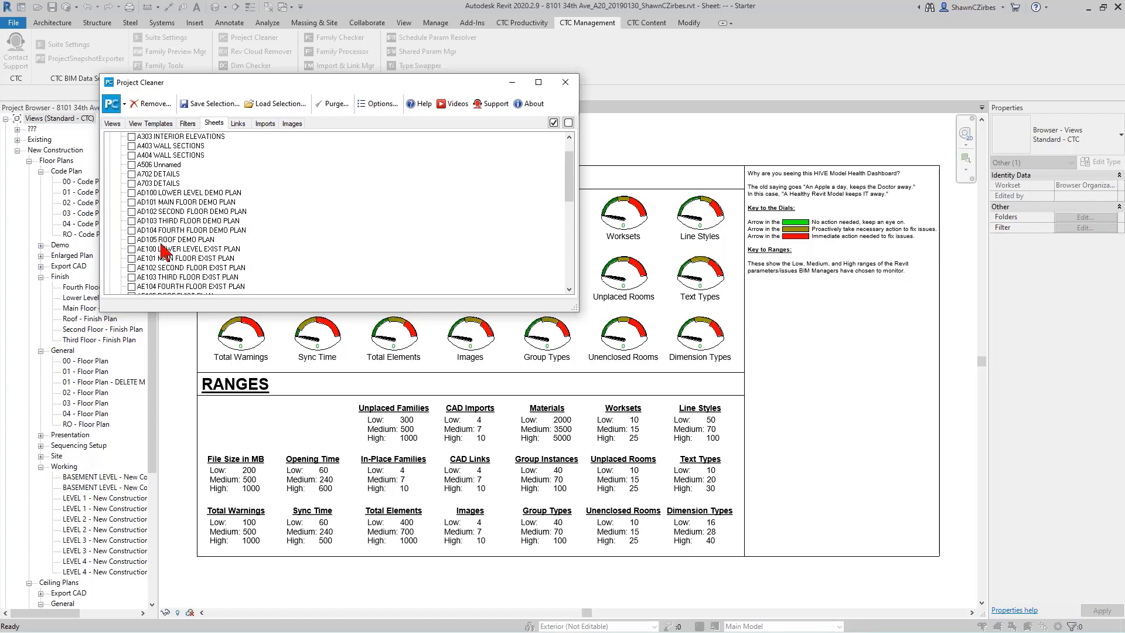
click(120, 137)
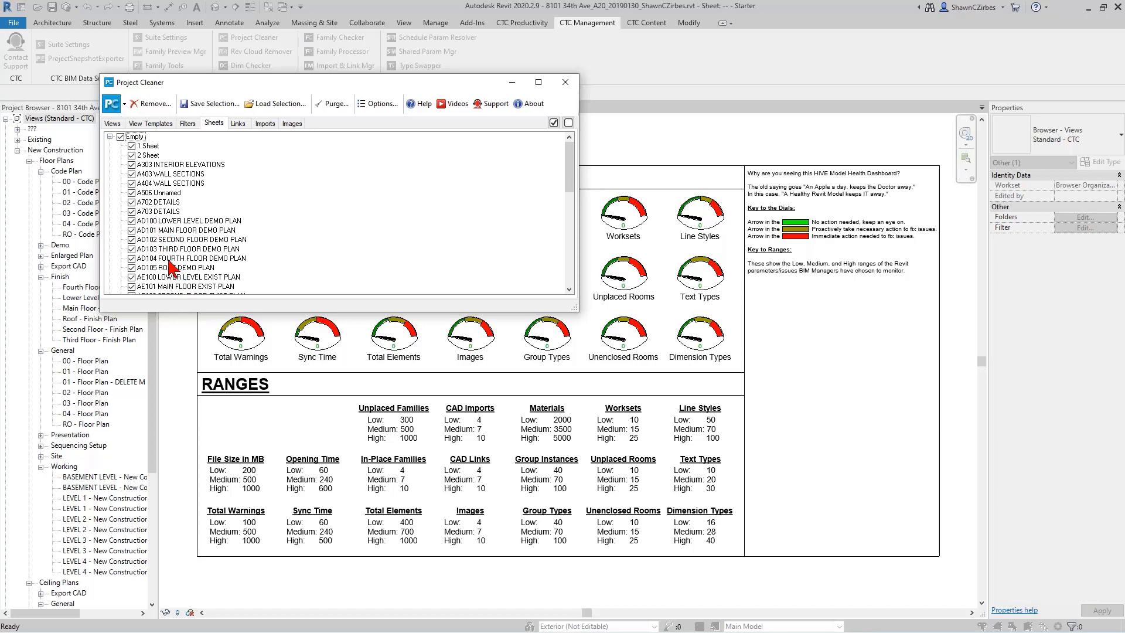
Select the imported DWG file, then mark the images IMAGE-12_3D ISO SW - Level 2_1 and IMAGE-Compare View_Page 2_1 for removal.
click(238, 124)
click(265, 124)
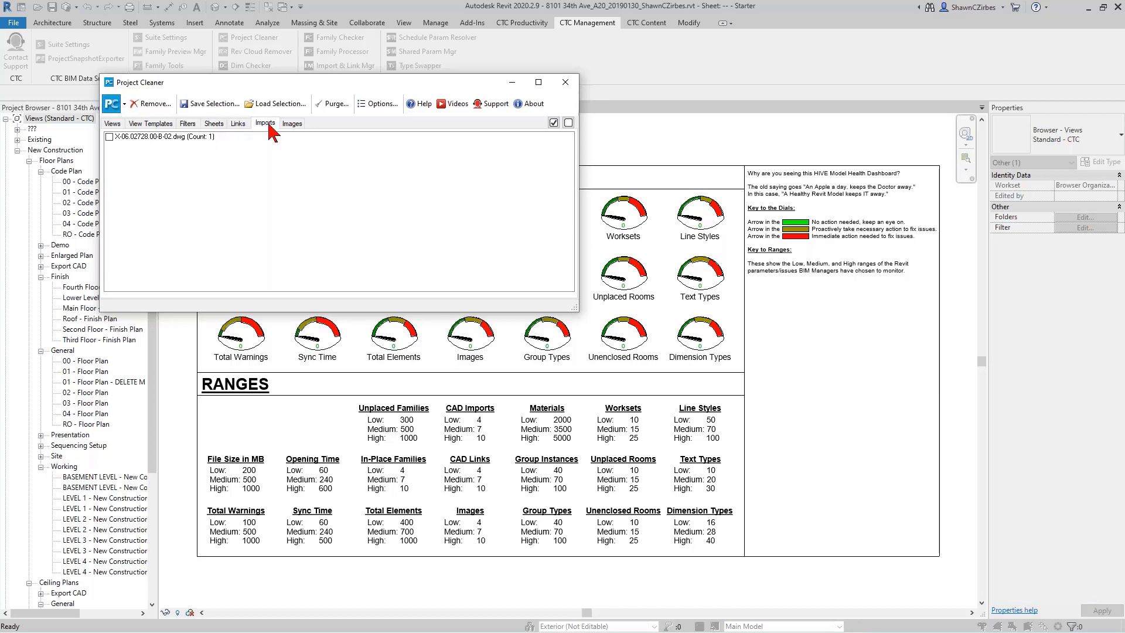
click(120, 139)
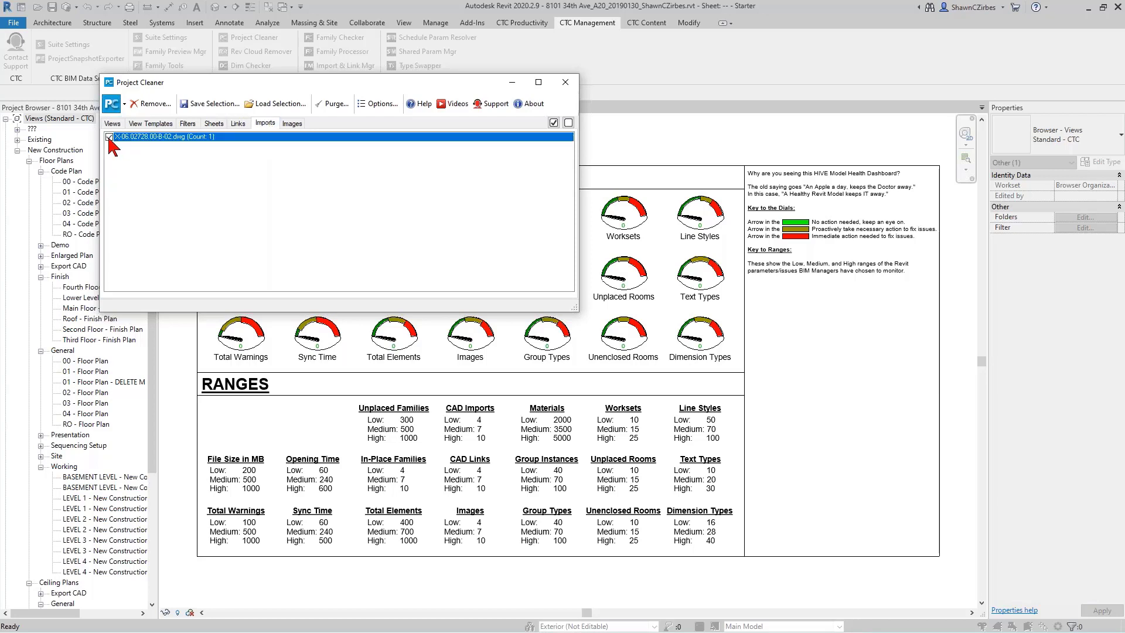
click(292, 124)
click(115, 138)
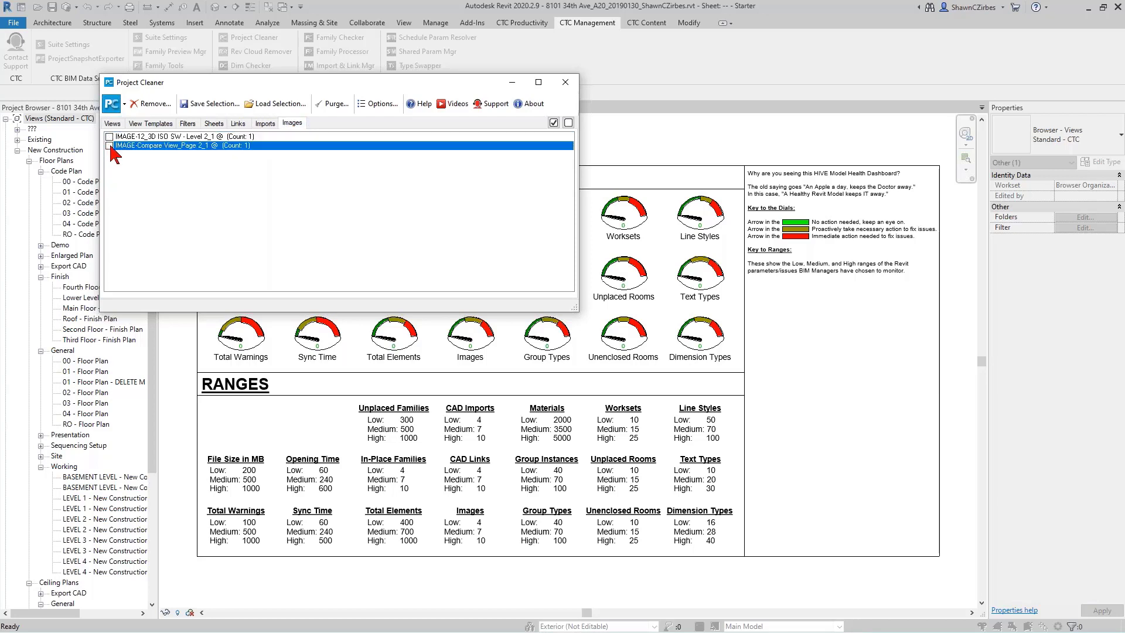
click(110, 145)
click(109, 137)
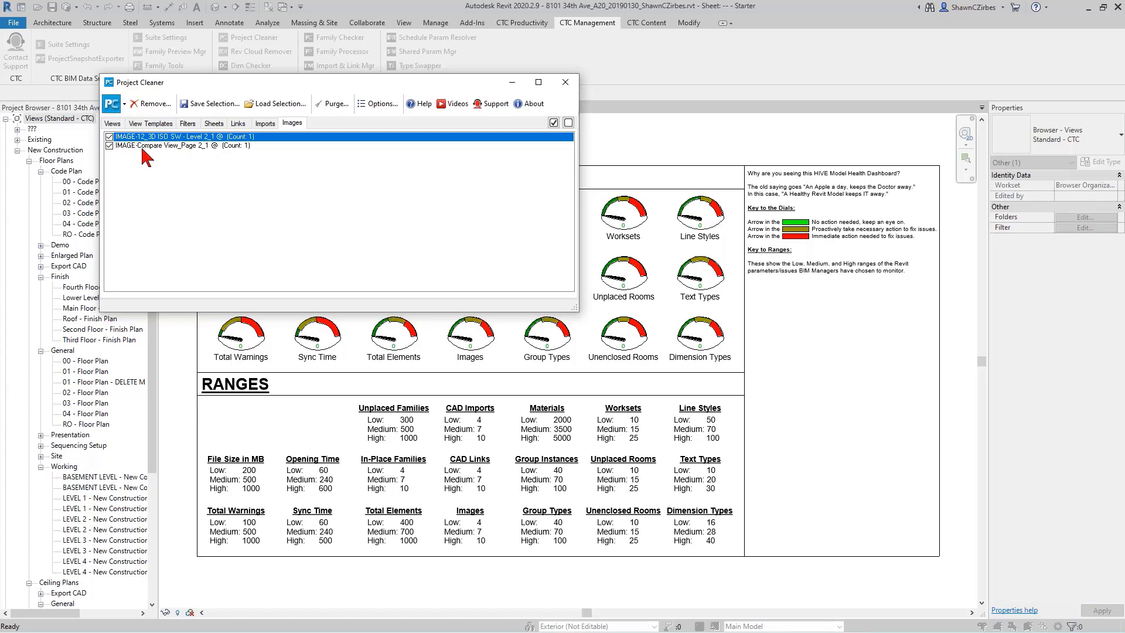
Remove all the marked views, view templates, sheets and images from the project and accept the removal.
click(113, 124)
click(151, 104)
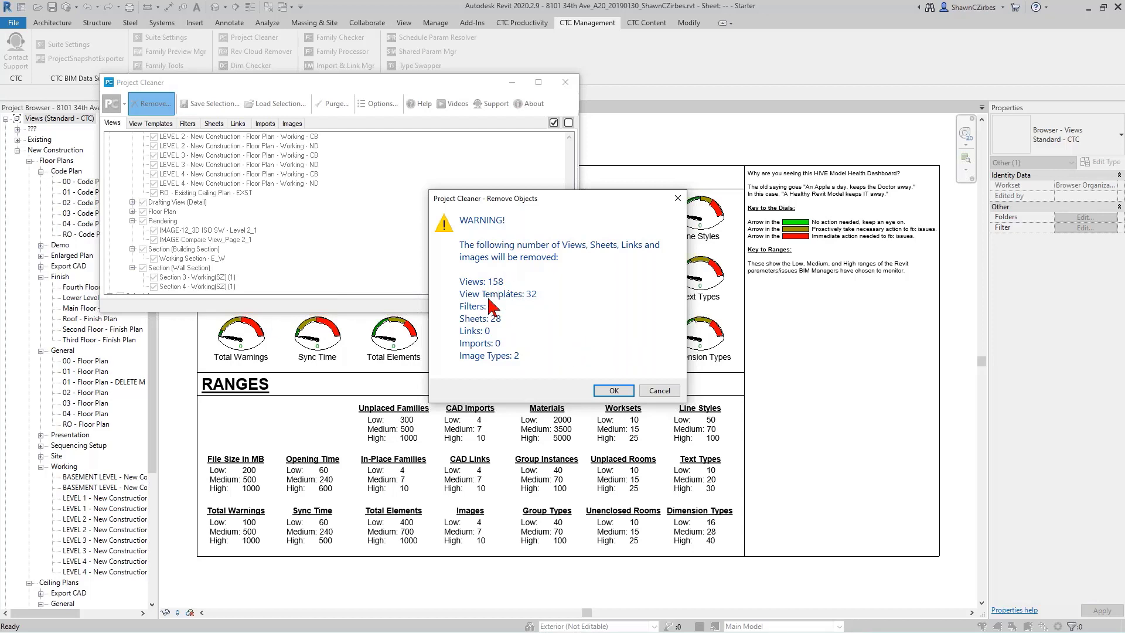
click(609, 399)
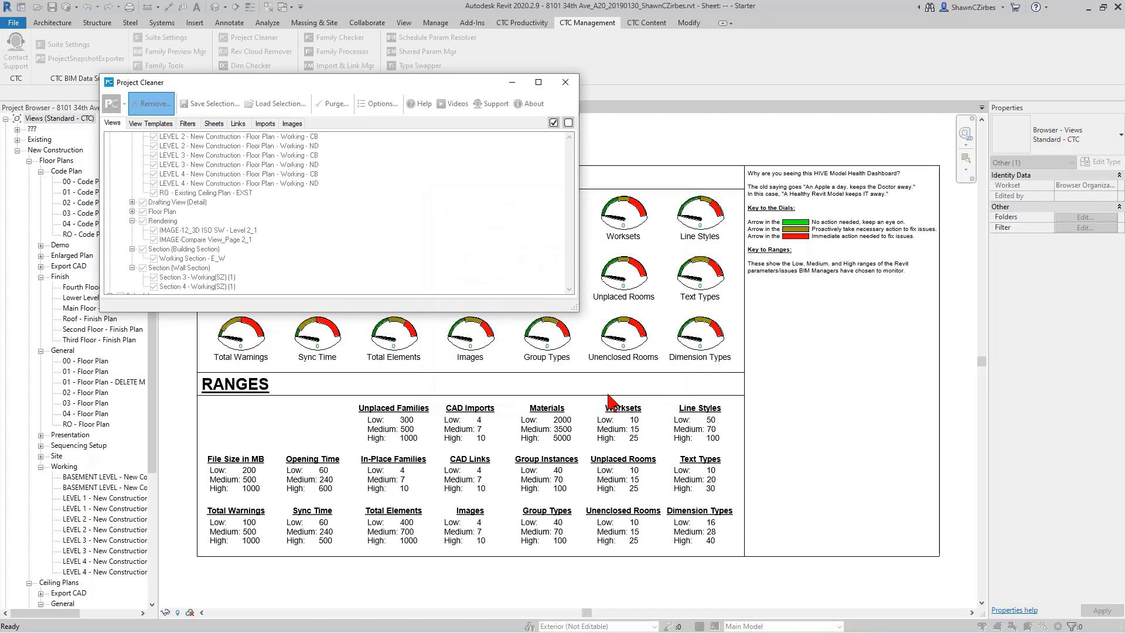